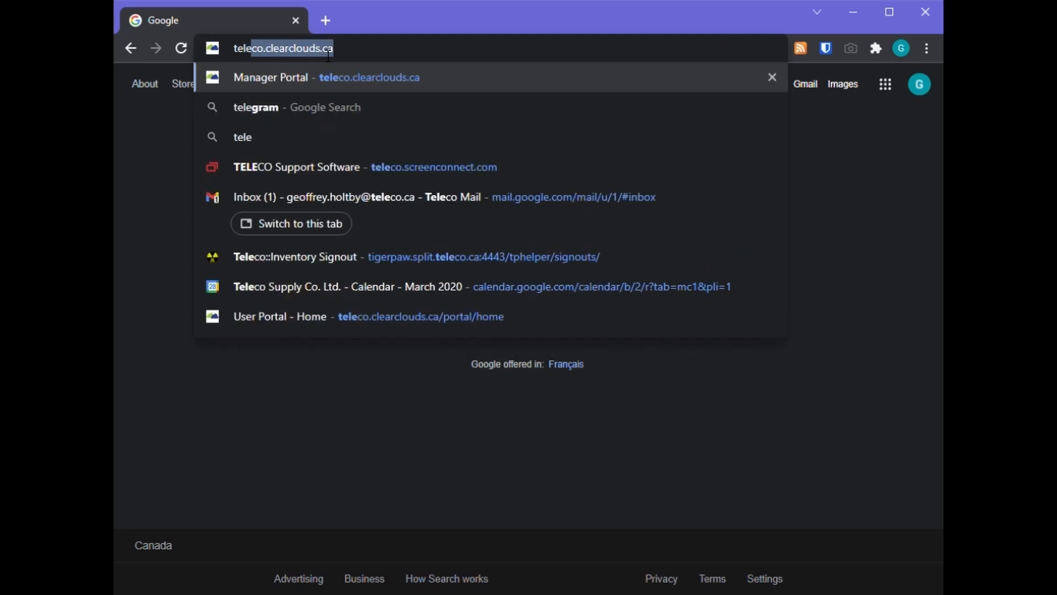
Open the portal at teleco.clearclouds.ca and log in with the saved login name and account password
{"action": "key", "text": "Return"}
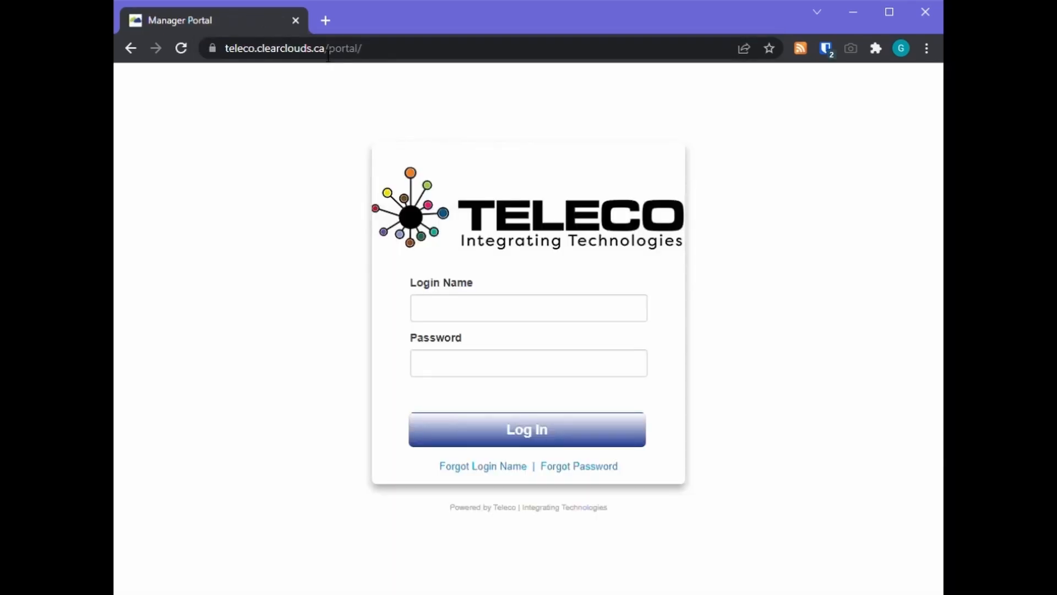
{"action": "left_click", "coordinate": [429, 316]}
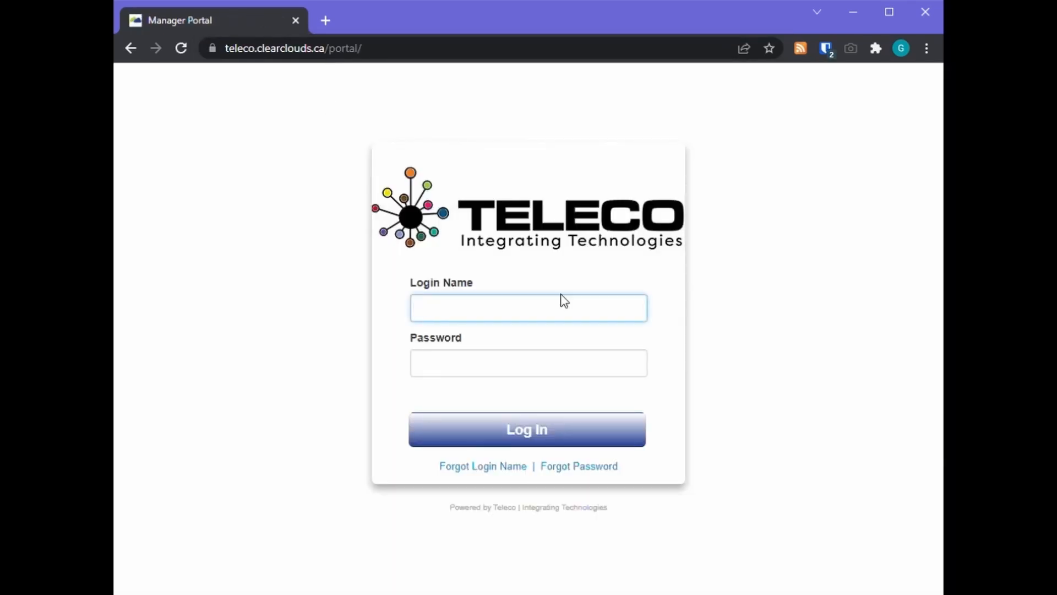
{"action": "left_click", "coordinate": [826, 49]}
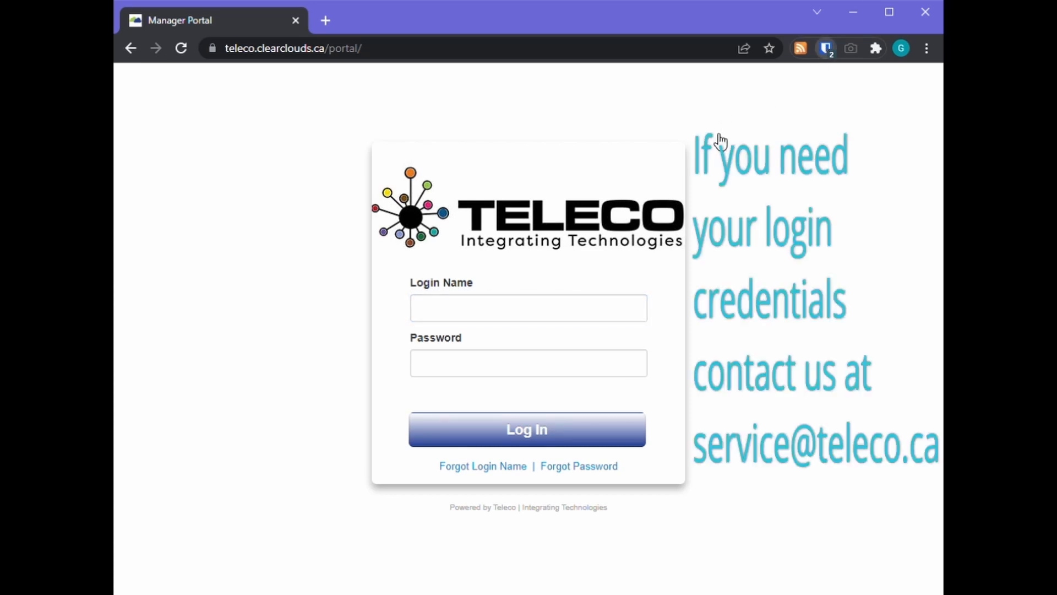
{"action": "left_click", "coordinate": [719, 136]}
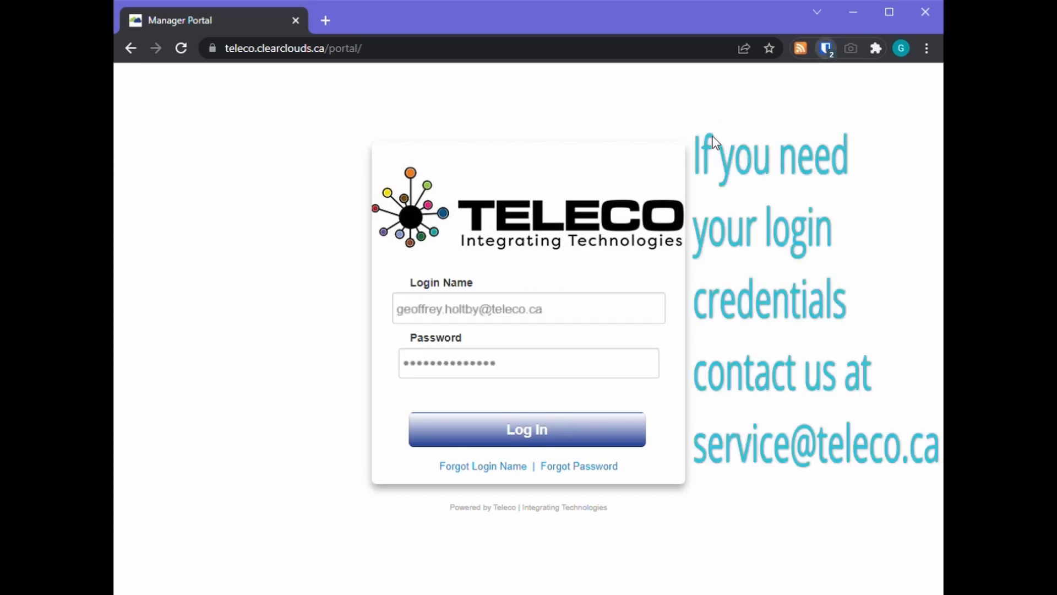
{"action": "left_click", "coordinate": [423, 440]}
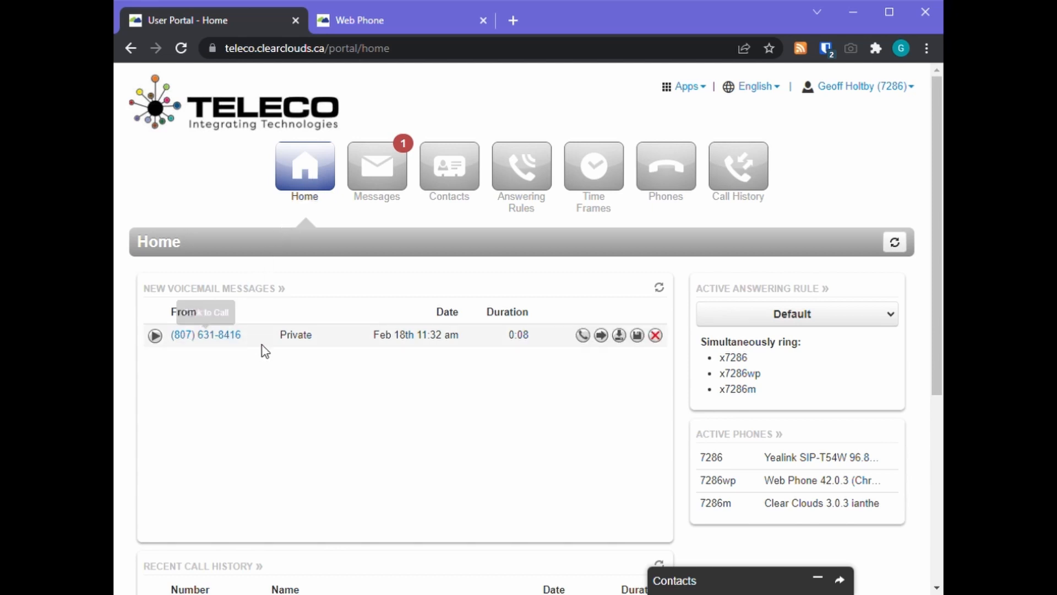
Review the recent call history on the home page and check the voicemail folder choices in Messages
{"action": "scroll", "coordinate": [264, 350], "scroll_direction": "down", "scroll_amount": 5}
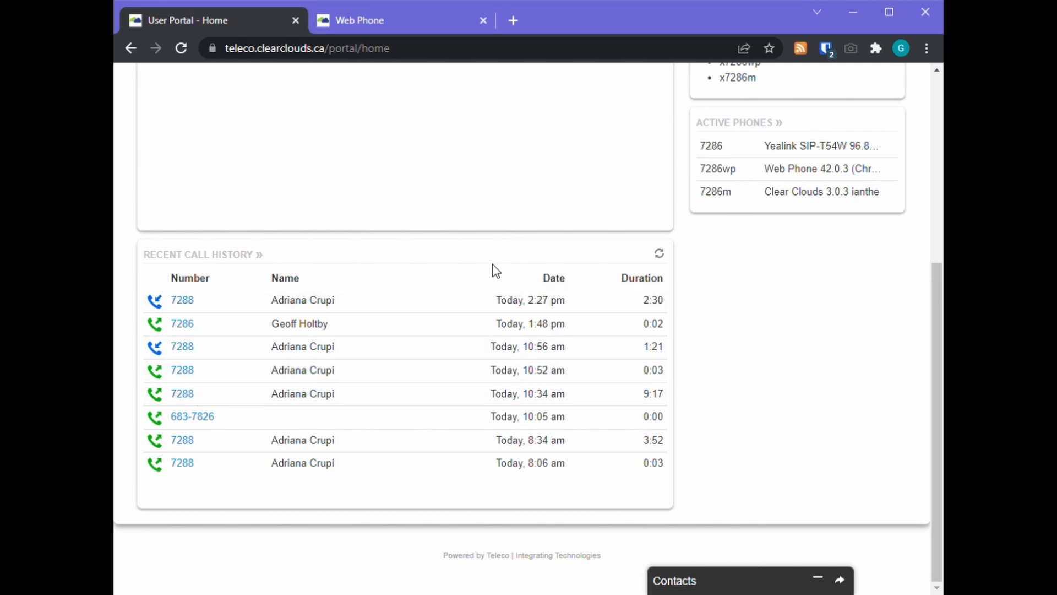
{"action": "scroll", "coordinate": [495, 270], "scroll_direction": "up", "scroll_amount": 5}
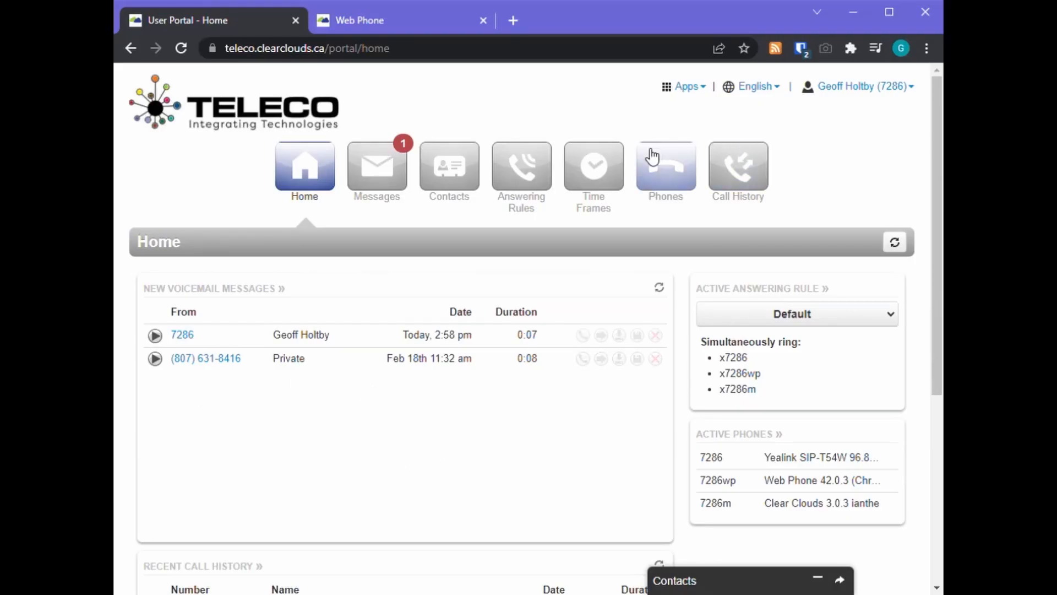
{"action": "left_click", "coordinate": [389, 190]}
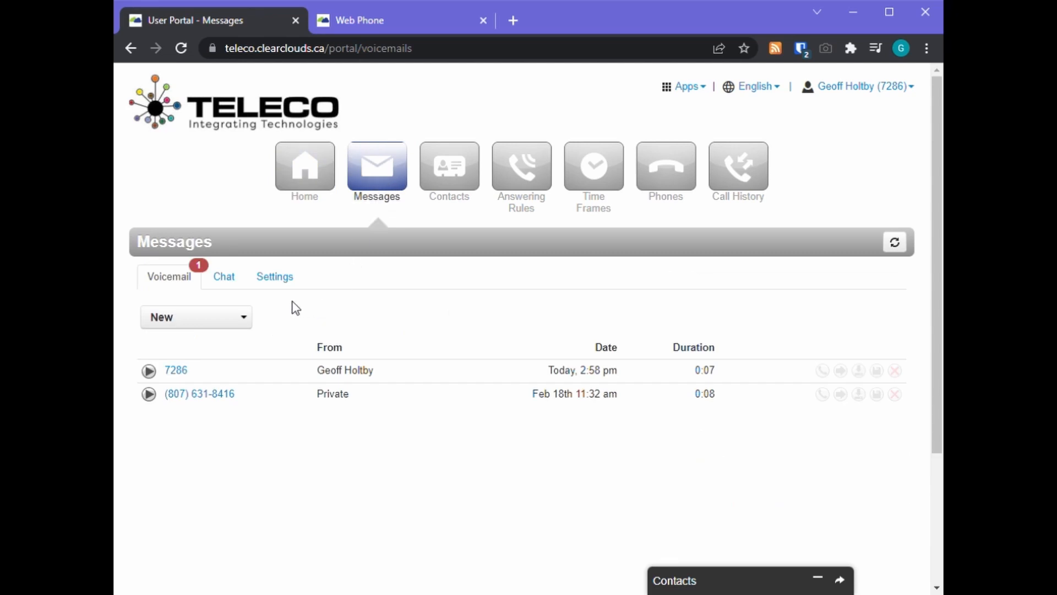
{"action": "left_click", "coordinate": [254, 320]}
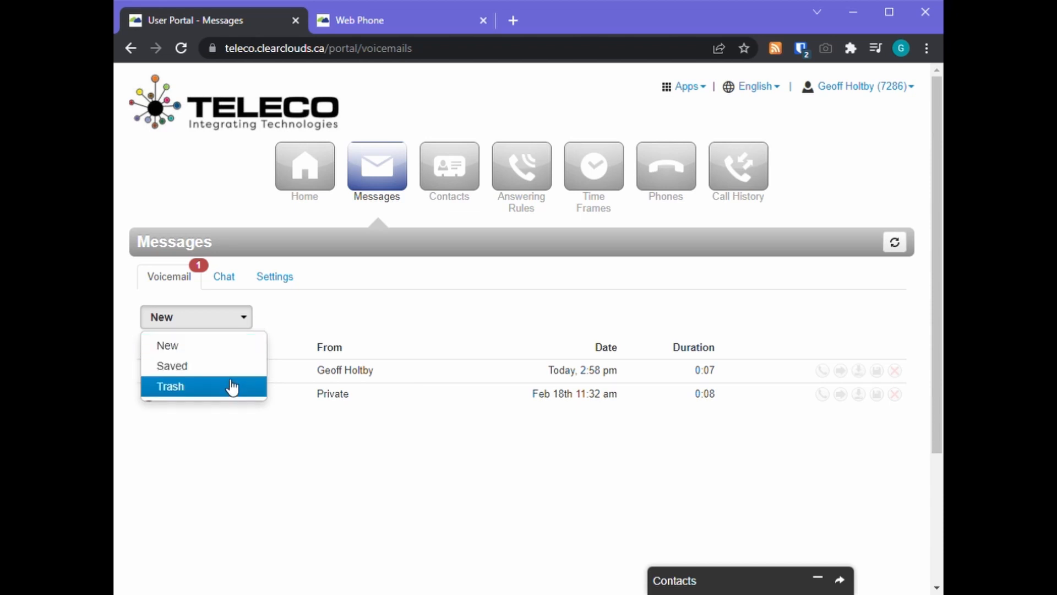
{"action": "left_click", "coordinate": [276, 333]}
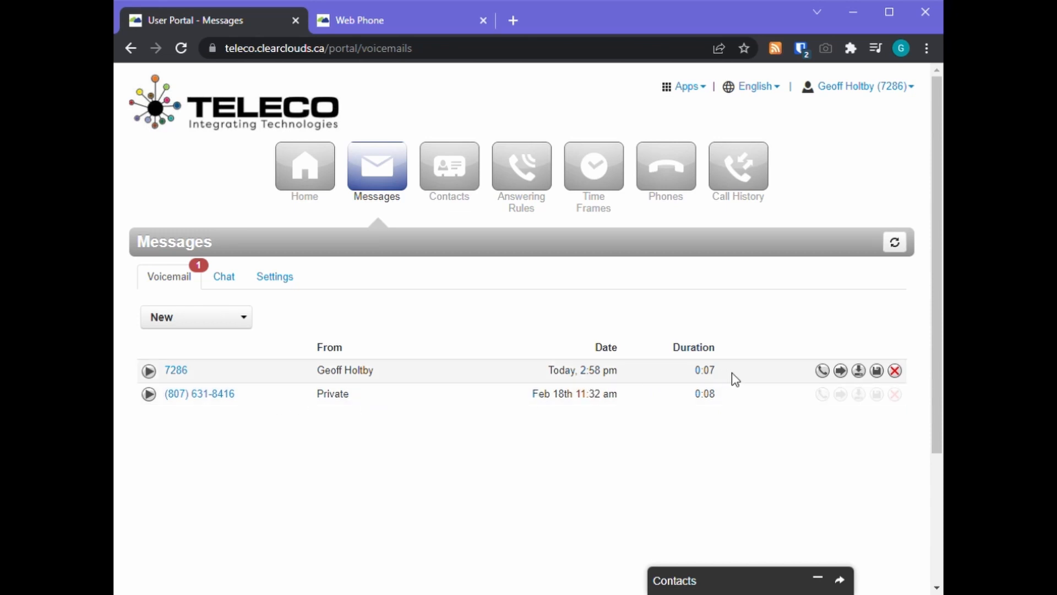
Play the newest voicemail and view its option for forwarding to a user or extension without sending it
{"action": "left_click", "coordinate": [151, 372]}
{"action": "left_click", "coordinate": [150, 372]}
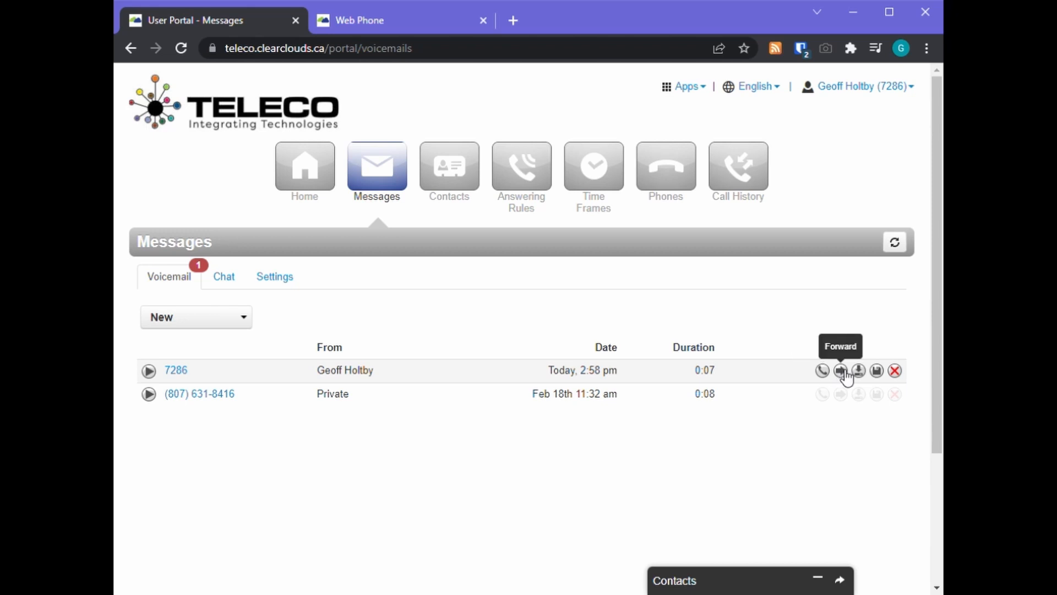
{"action": "left_click", "coordinate": [841, 371]}
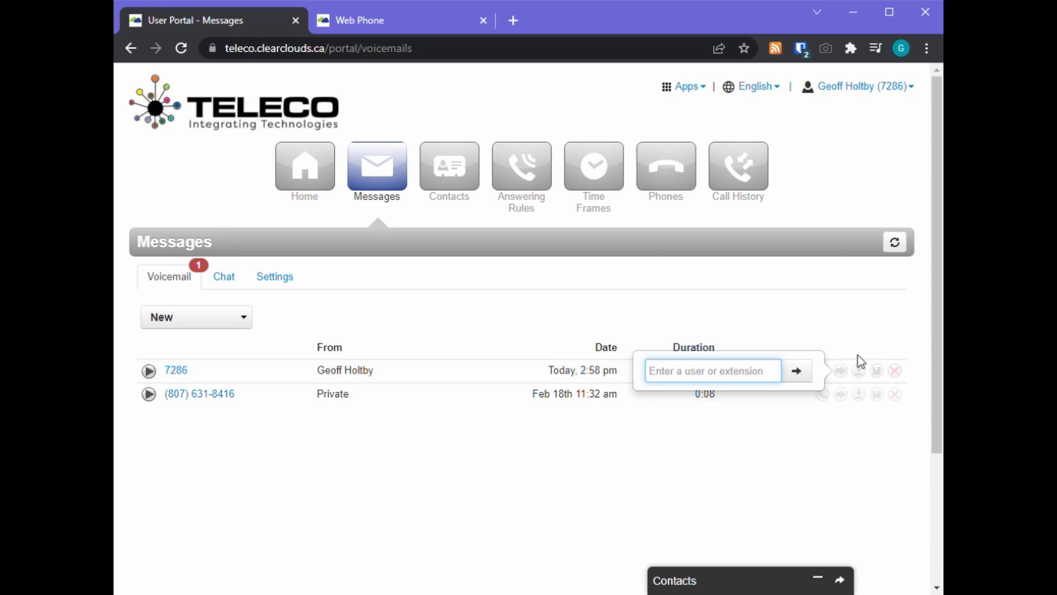
{"action": "left_click", "coordinate": [863, 375]}
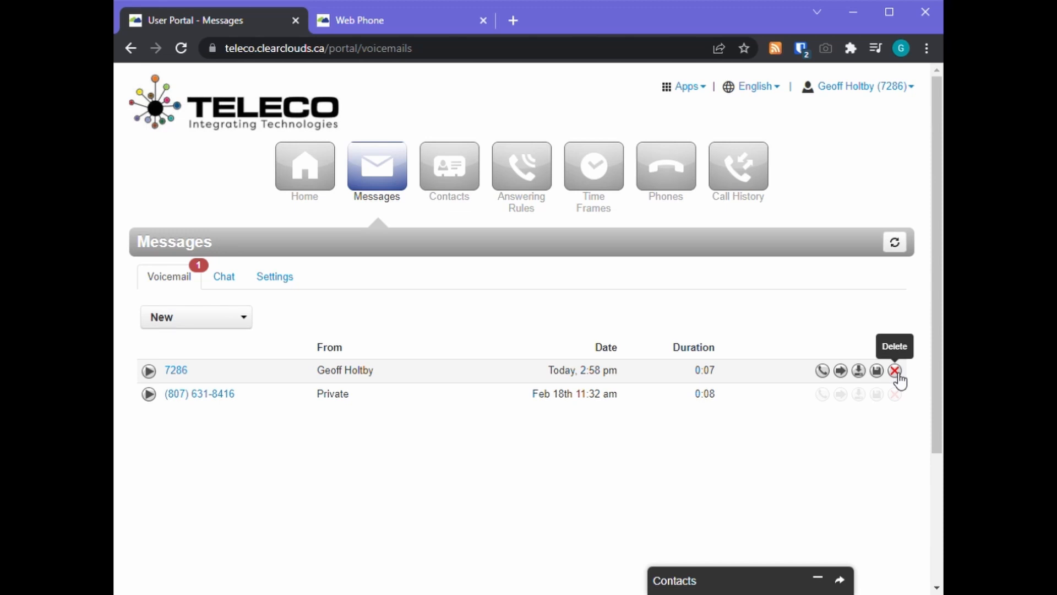
Delete the newest voicemail and recover it from the Trash folder by saving it
{"action": "left_click", "coordinate": [897, 373]}
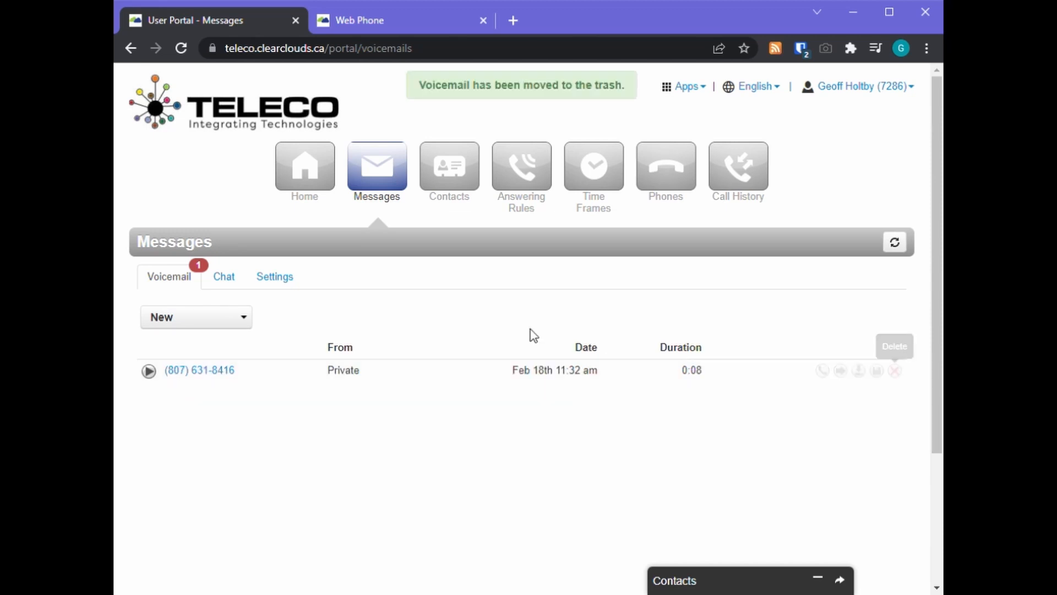
{"action": "left_click", "coordinate": [242, 318]}
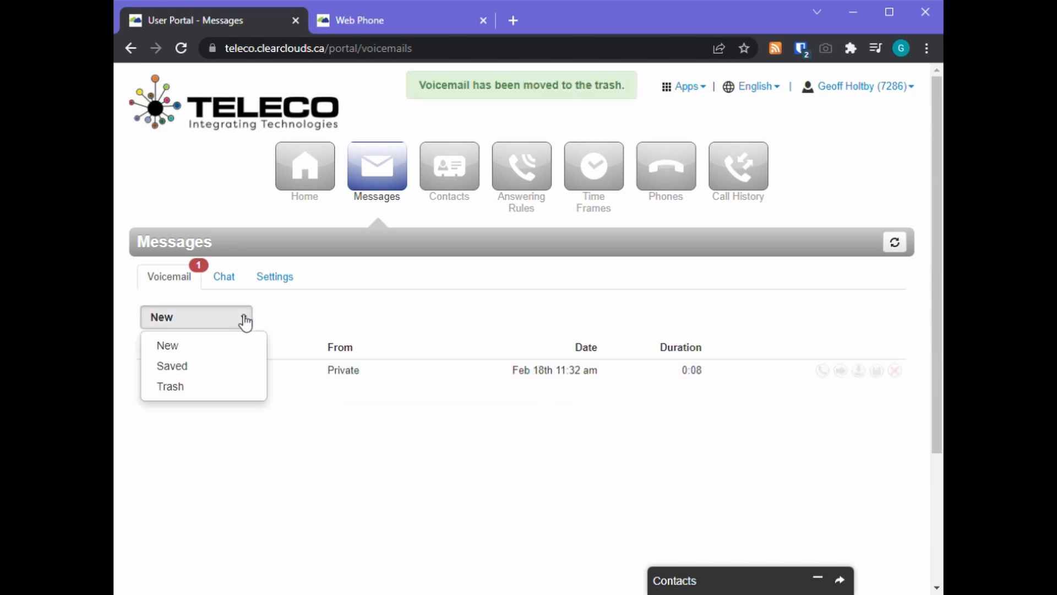
{"action": "left_click", "coordinate": [212, 387]}
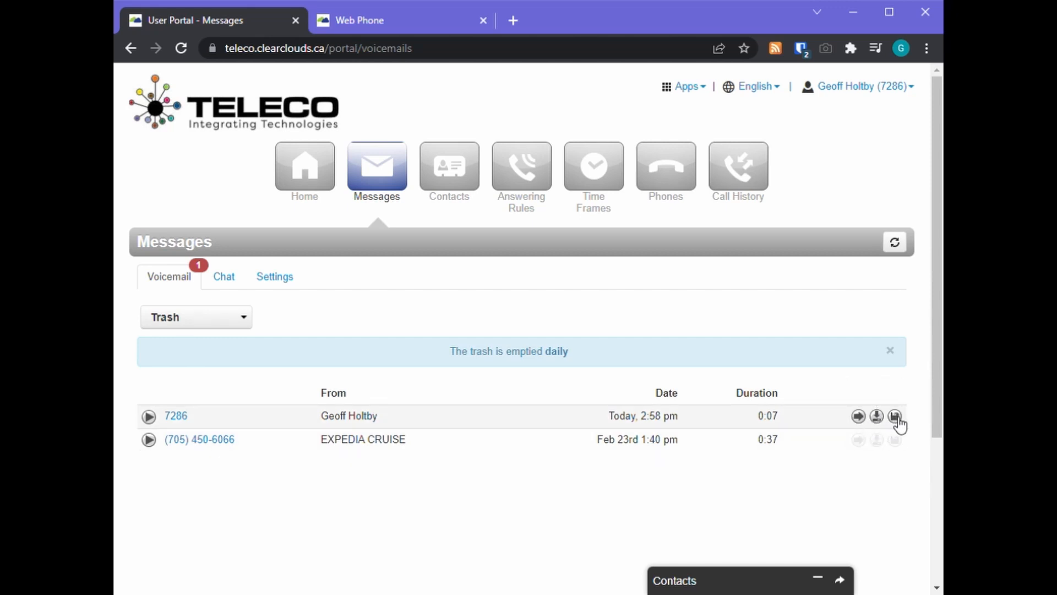
{"action": "left_click", "coordinate": [895, 417]}
Open the voicemail settings and examine the inbox, greetings and unified messaging options
{"action": "left_click", "coordinate": [278, 276]}
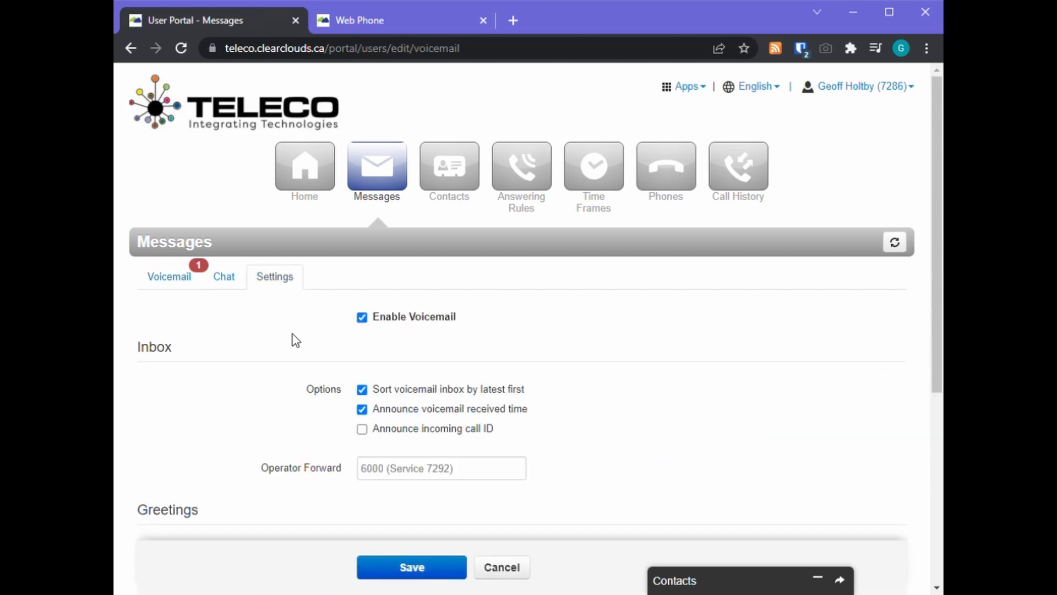
{"action": "scroll", "coordinate": [292, 339], "scroll_direction": "down", "scroll_amount": 4}
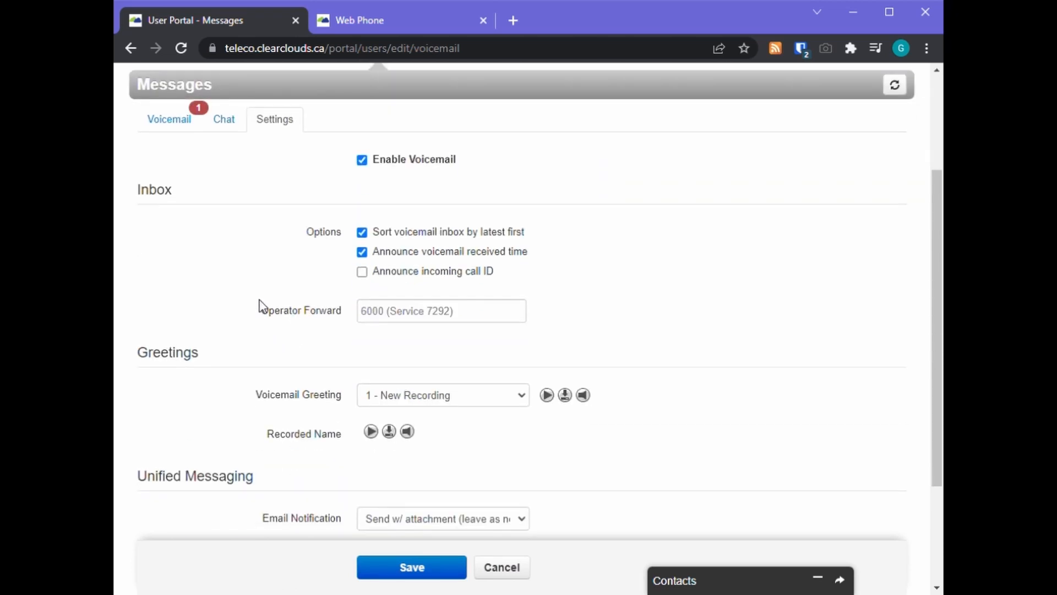
{"action": "scroll", "coordinate": [256, 288], "scroll_direction": "down", "scroll_amount": 1}
{"action": "scroll", "coordinate": [254, 291], "scroll_direction": "down", "scroll_amount": 1}
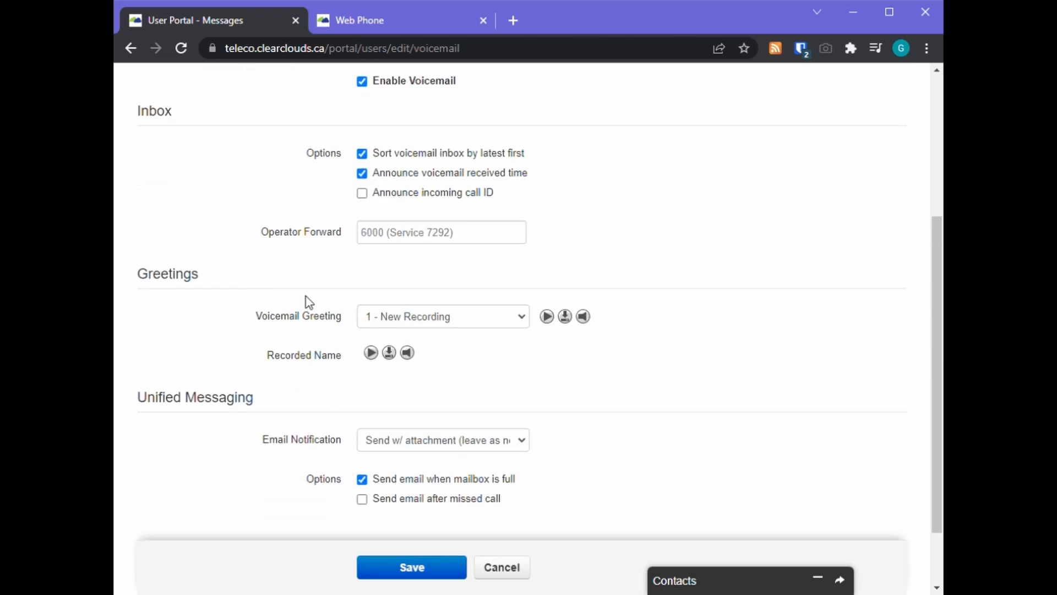
Try setting up a recorded greeting named My Voicemail Greeting with a callback extension, and close the greeting manager without placing the call
{"action": "left_click", "coordinate": [587, 321]}
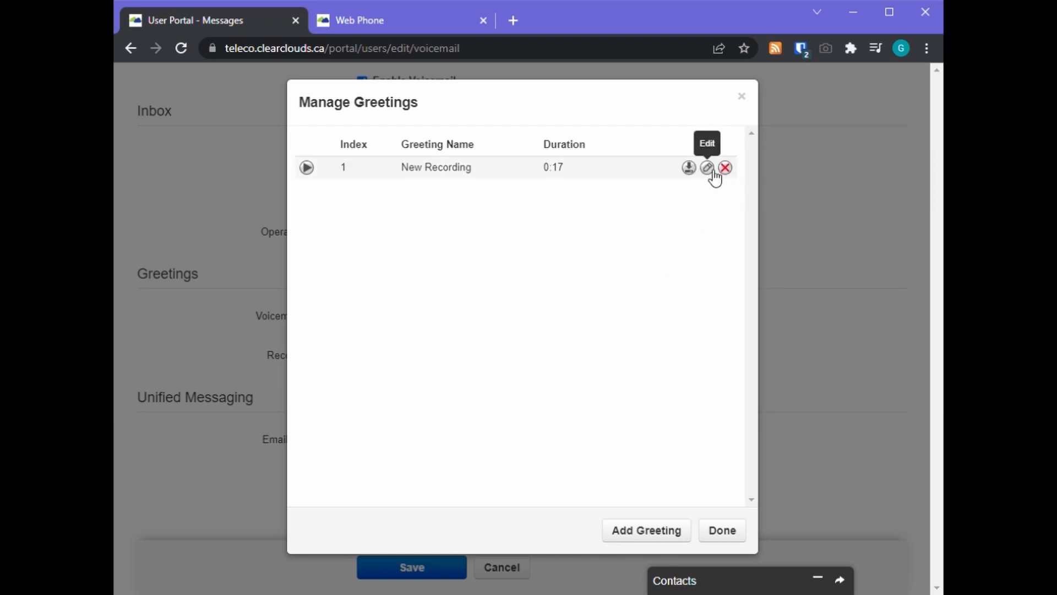
{"action": "left_click", "coordinate": [659, 537]}
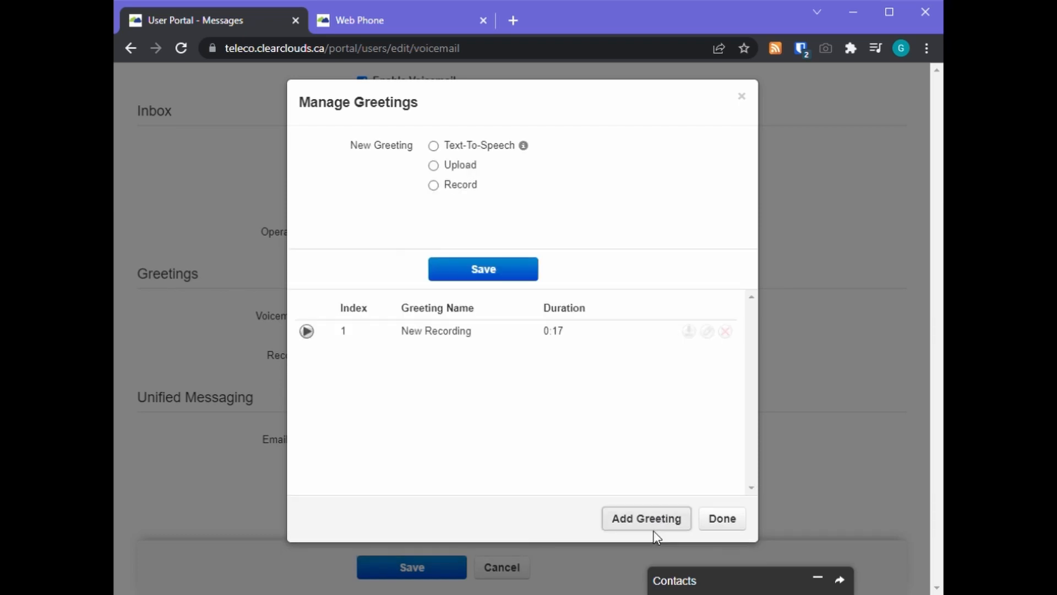
{"action": "left_click", "coordinate": [435, 166]}
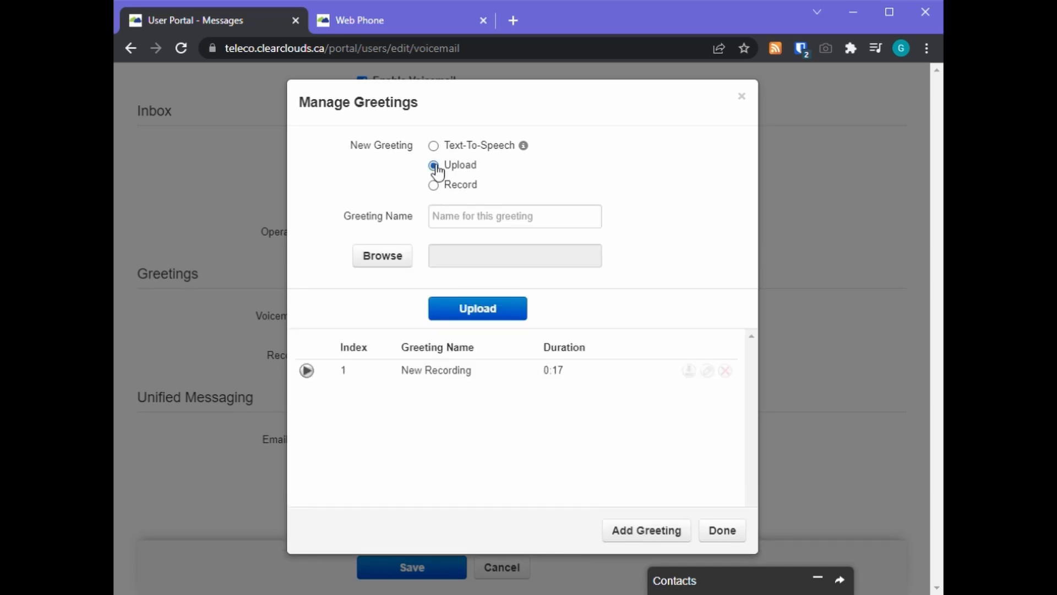
{"action": "left_click", "coordinate": [440, 194]}
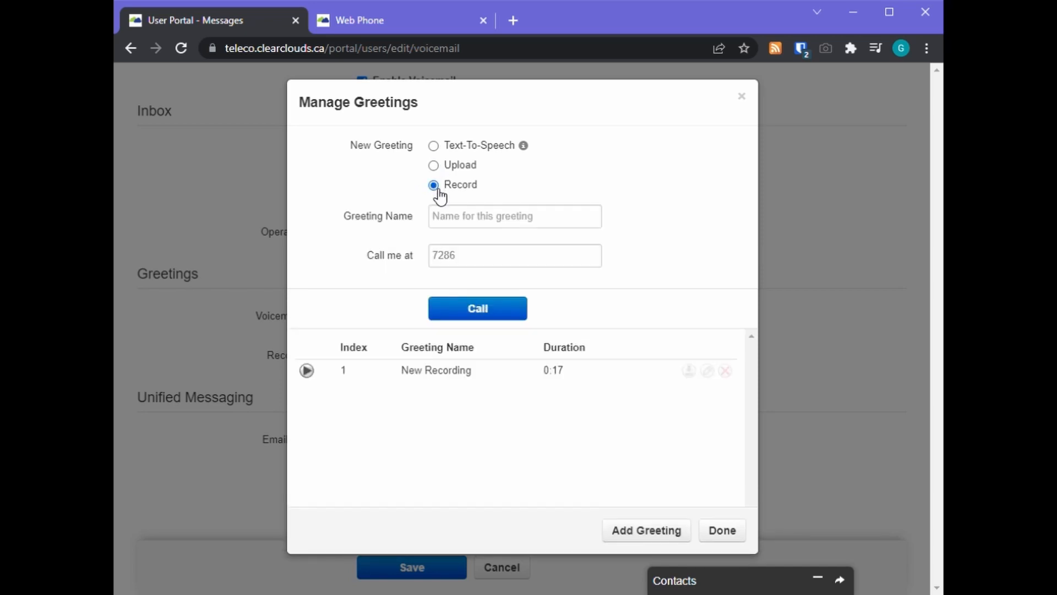
{"action": "left_click", "coordinate": [570, 223]}
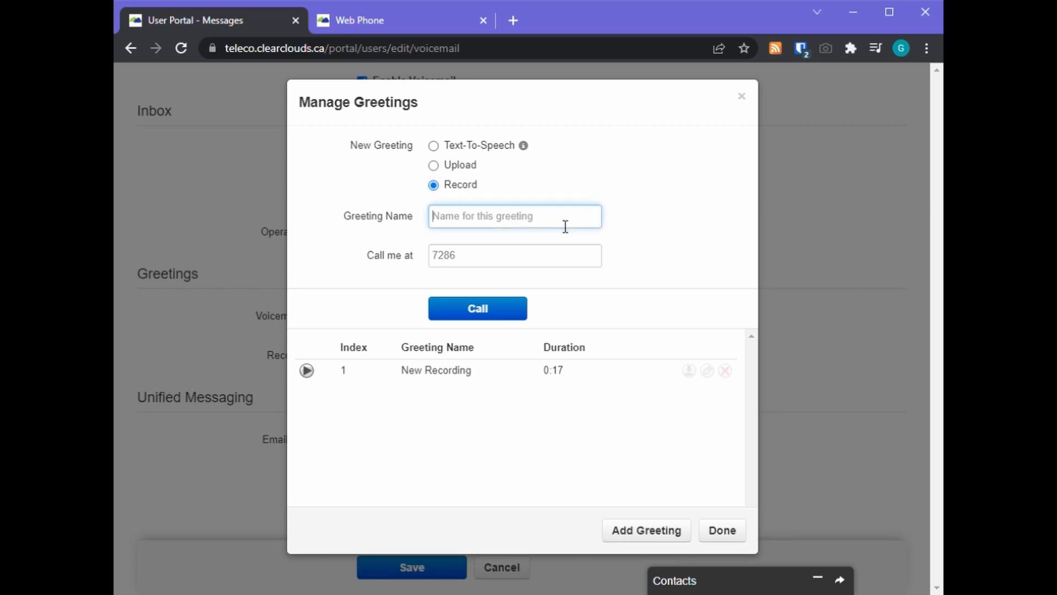
{"action": "left_click", "coordinate": [505, 212]}
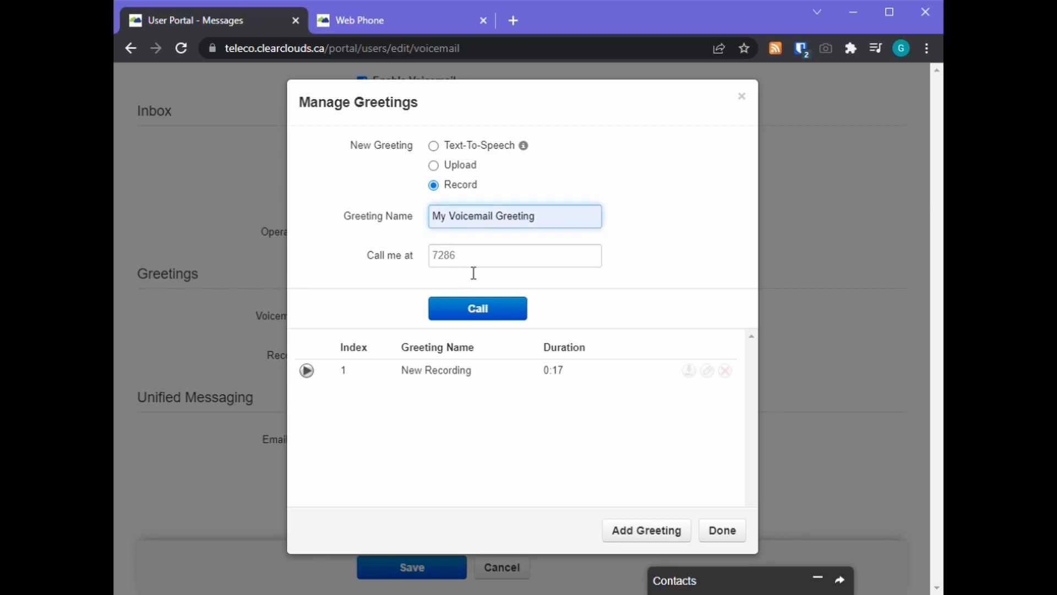
{"action": "left_click", "coordinate": [509, 266]}
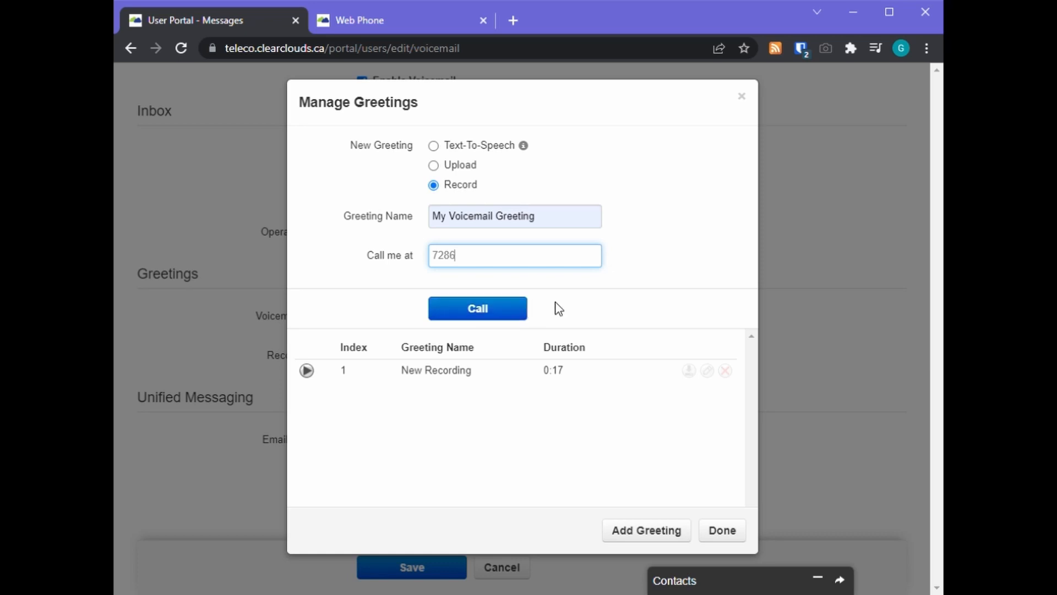
{"action": "left_click", "coordinate": [734, 539]}
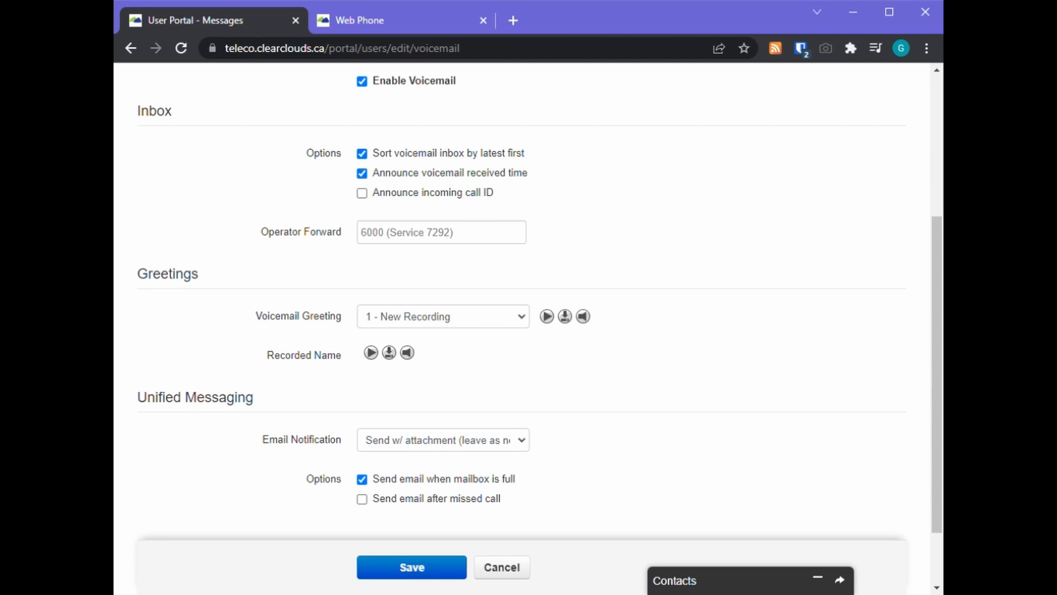
Review the email notification options under Unified Messaging and open the contacts page
{"action": "scroll", "coordinate": [649, 401], "scroll_direction": "down", "scroll_amount": 3}
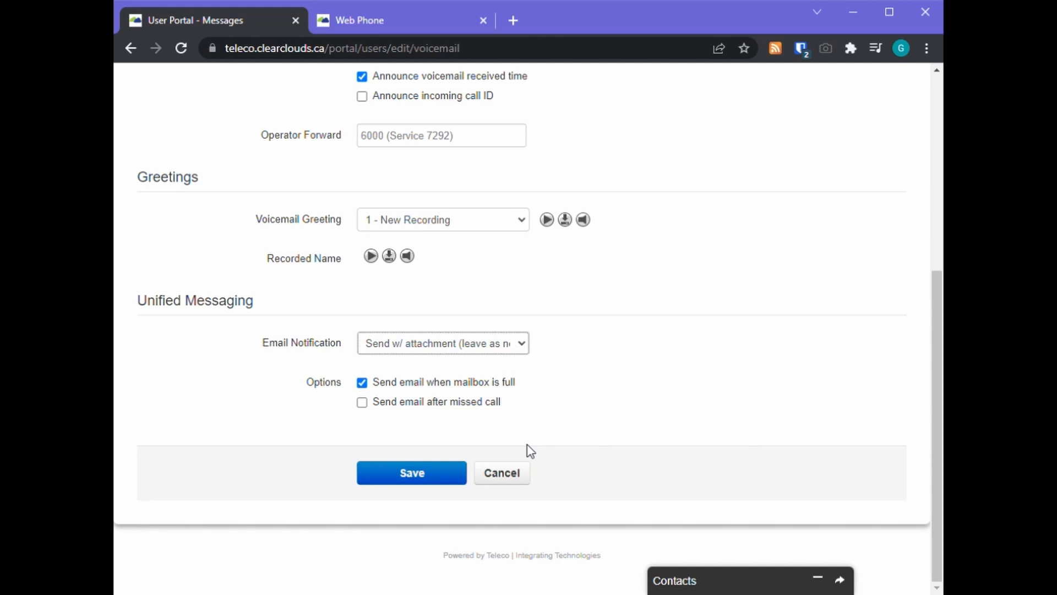
{"action": "left_click", "coordinate": [674, 436]}
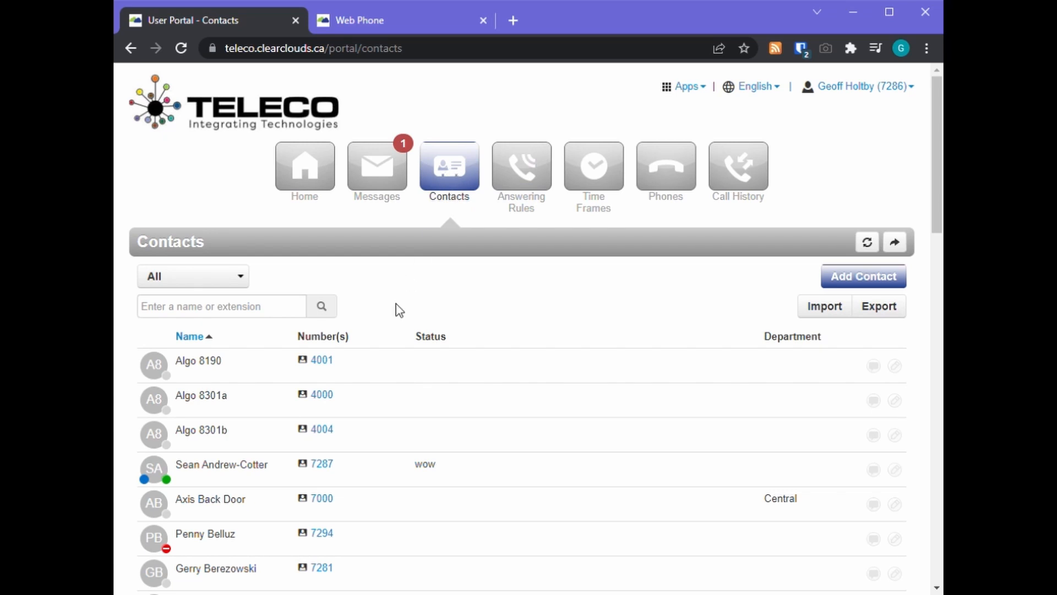
Examine the full contact list, the name or extension search and the available contact filters
{"action": "scroll", "coordinate": [417, 306], "scroll_direction": "down", "scroll_amount": 4}
{"action": "scroll", "coordinate": [417, 306], "scroll_direction": "down", "scroll_amount": 13}
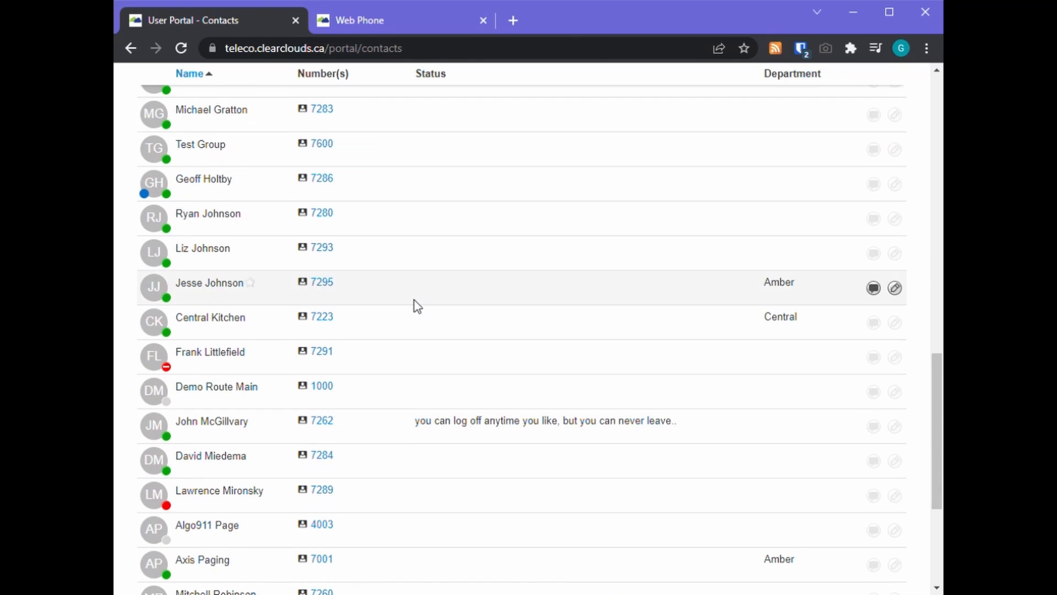
{"action": "scroll", "coordinate": [417, 306], "scroll_direction": "up", "scroll_amount": 17}
{"action": "scroll", "coordinate": [417, 306], "scroll_direction": "up", "scroll_amount": 2}
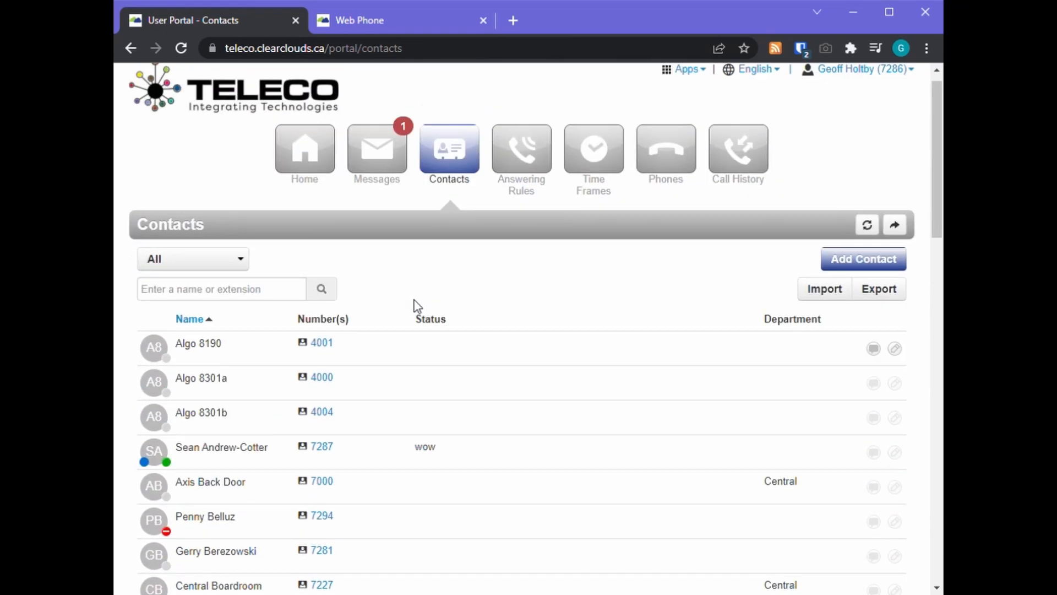
{"action": "left_click", "coordinate": [271, 315]}
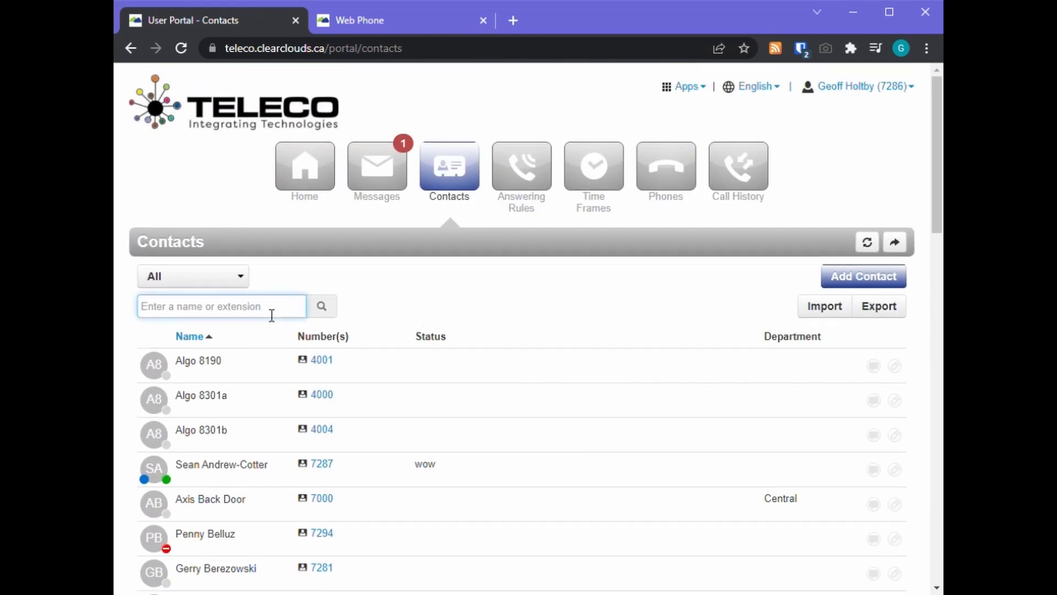
{"action": "left_click", "coordinate": [366, 310]}
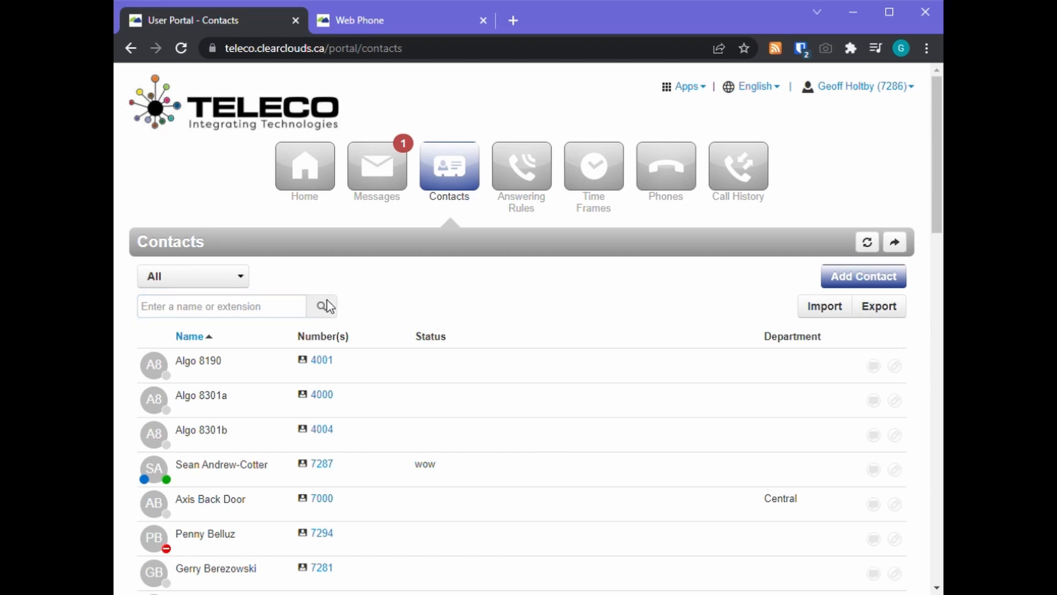
{"action": "left_click", "coordinate": [251, 281]}
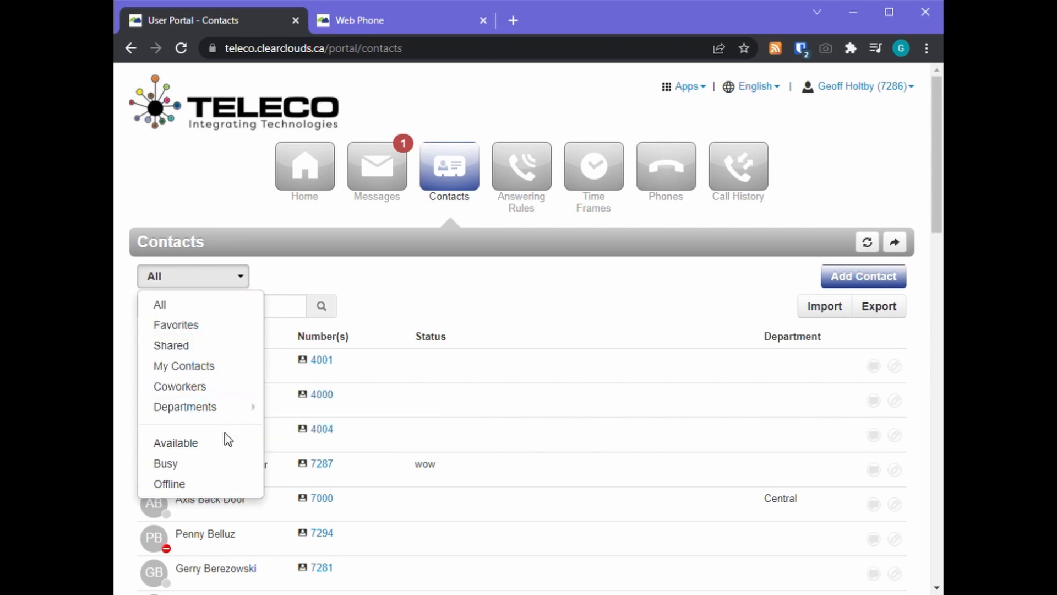
{"action": "left_click", "coordinate": [316, 285]}
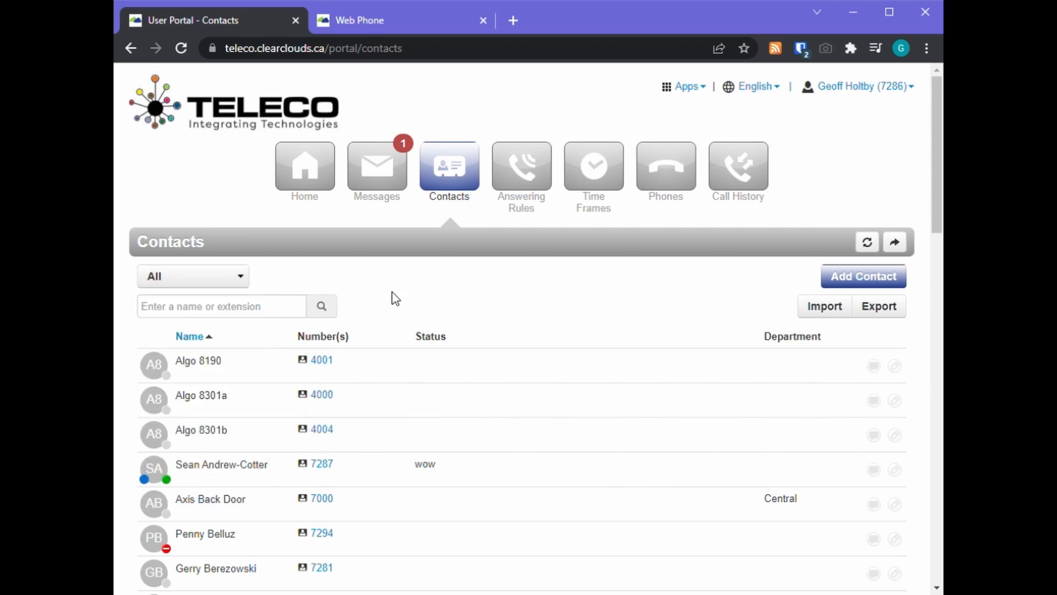
Review the fields for adding a contact and the options for importing contacts, cancelling both dialogs
{"action": "left_click", "coordinate": [846, 278]}
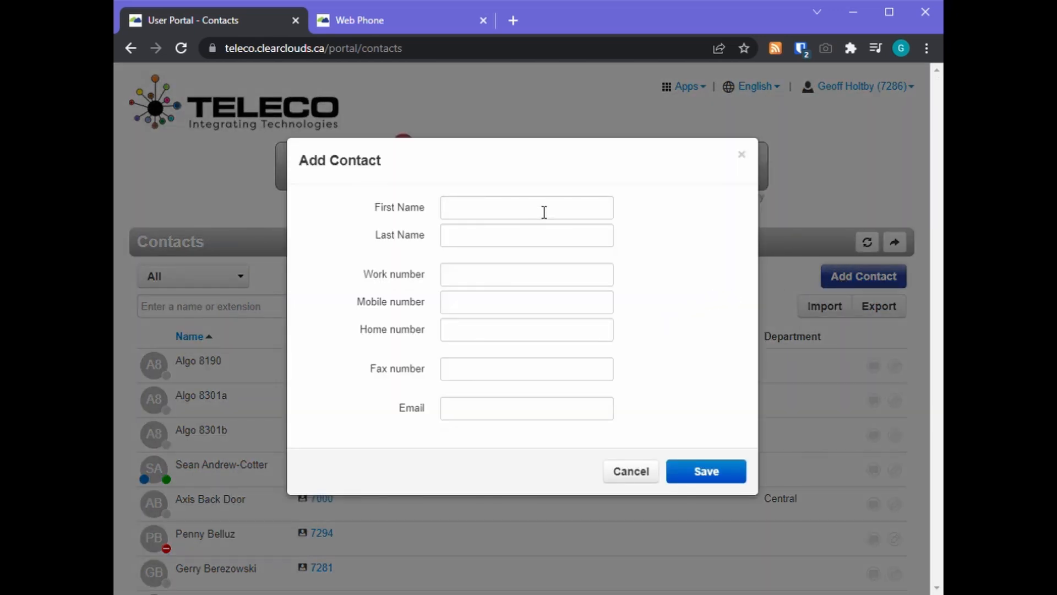
{"action": "left_click", "coordinate": [651, 478]}
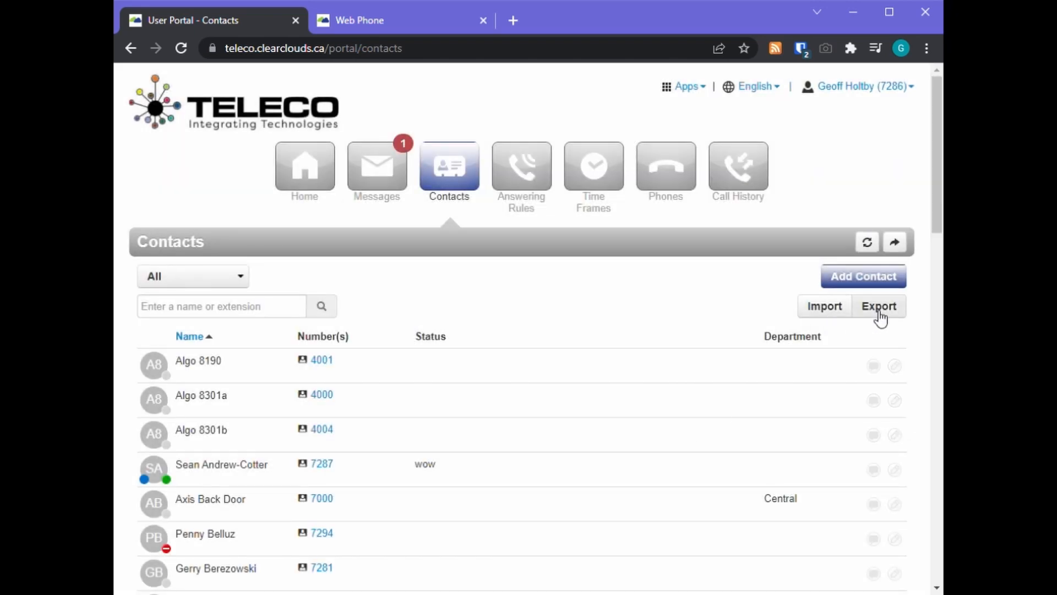
{"action": "left_click", "coordinate": [832, 308]}
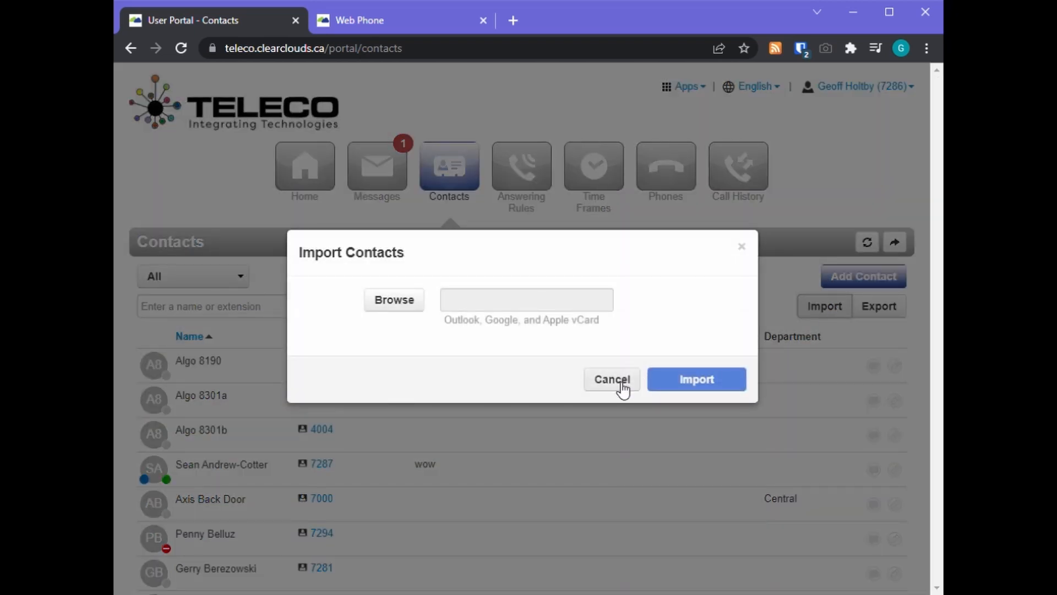
{"action": "left_click", "coordinate": [612, 380]}
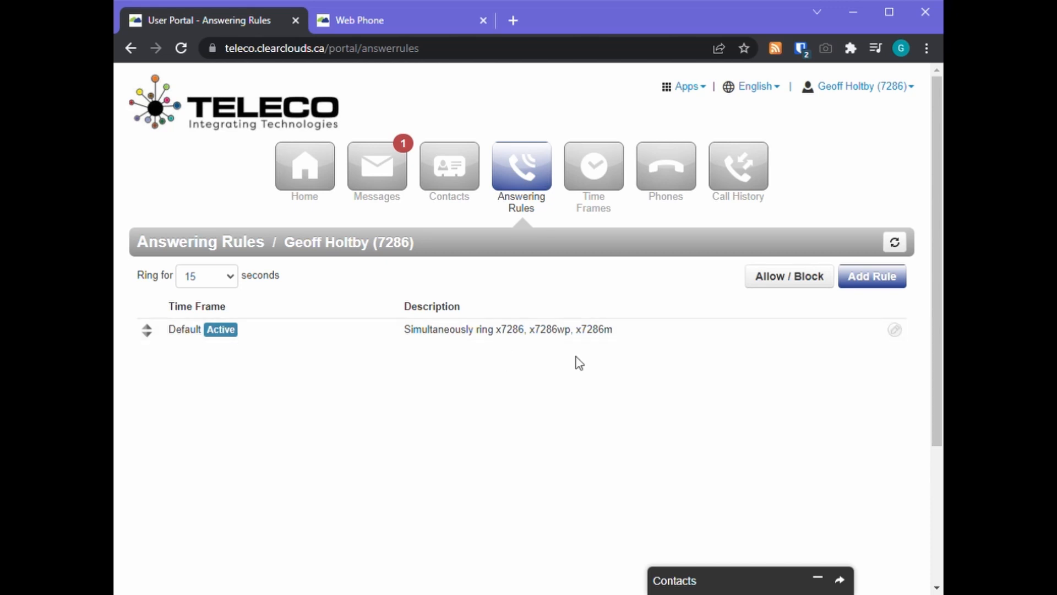
Open the Default answering rule for editing and try turning off ringing of all user's phones and simultaneous ring
{"action": "left_click", "coordinate": [895, 329]}
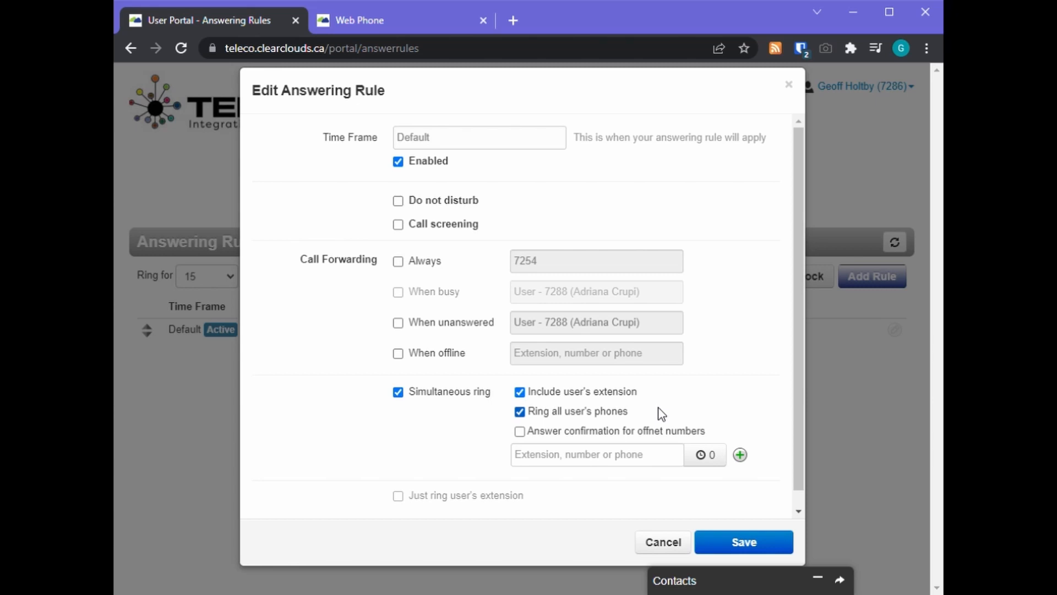
{"action": "left_click", "coordinate": [649, 455]}
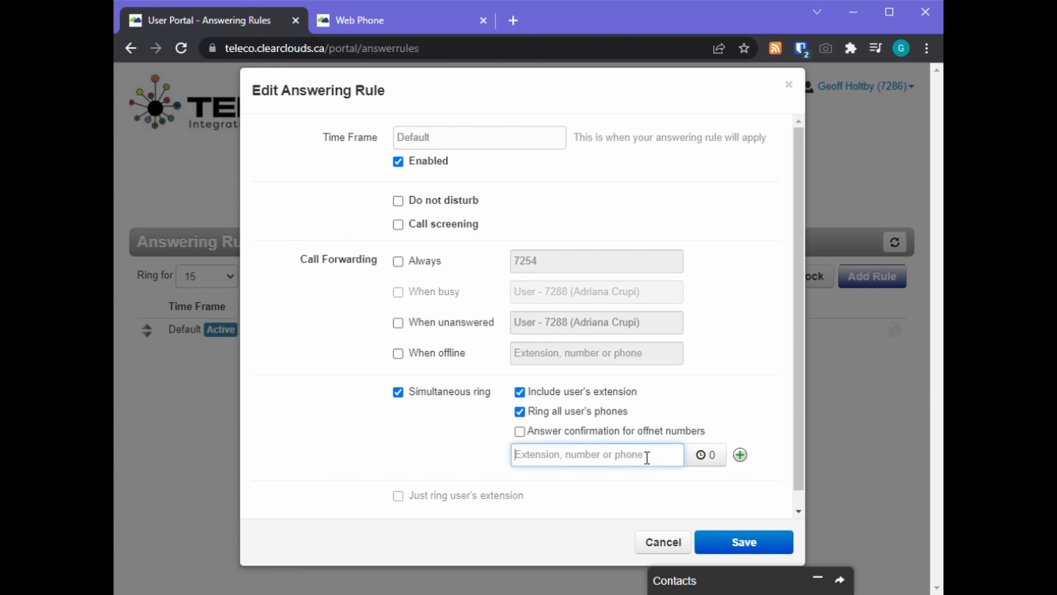
{"action": "left_click", "coordinate": [714, 415]}
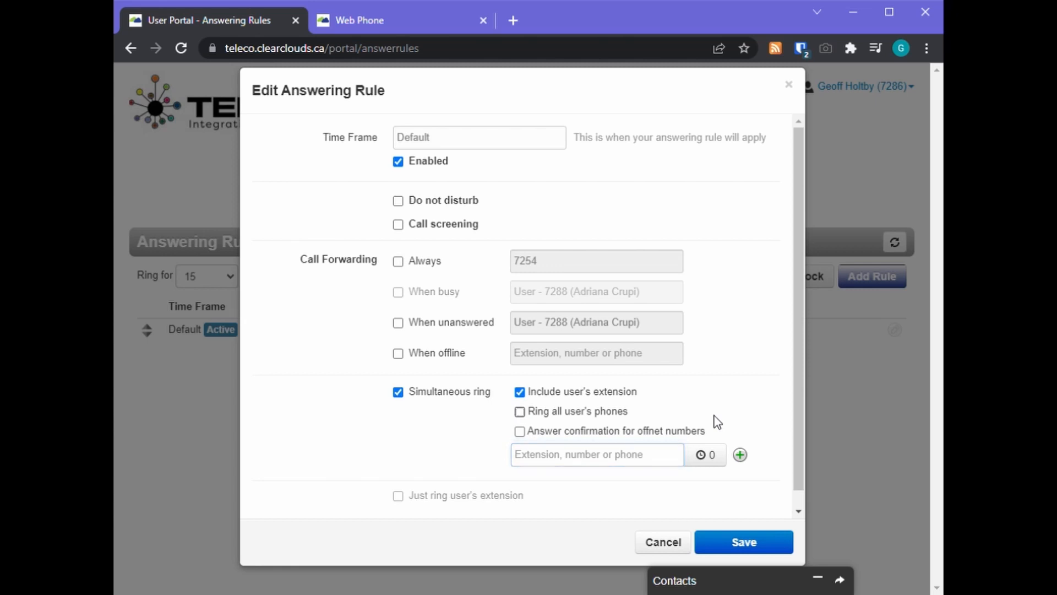
{"action": "left_click", "coordinate": [408, 398]}
Try the always, when busy, when unanswered and when offline call forwarding options, and cancel the rule edit
{"action": "left_click", "coordinate": [400, 261]}
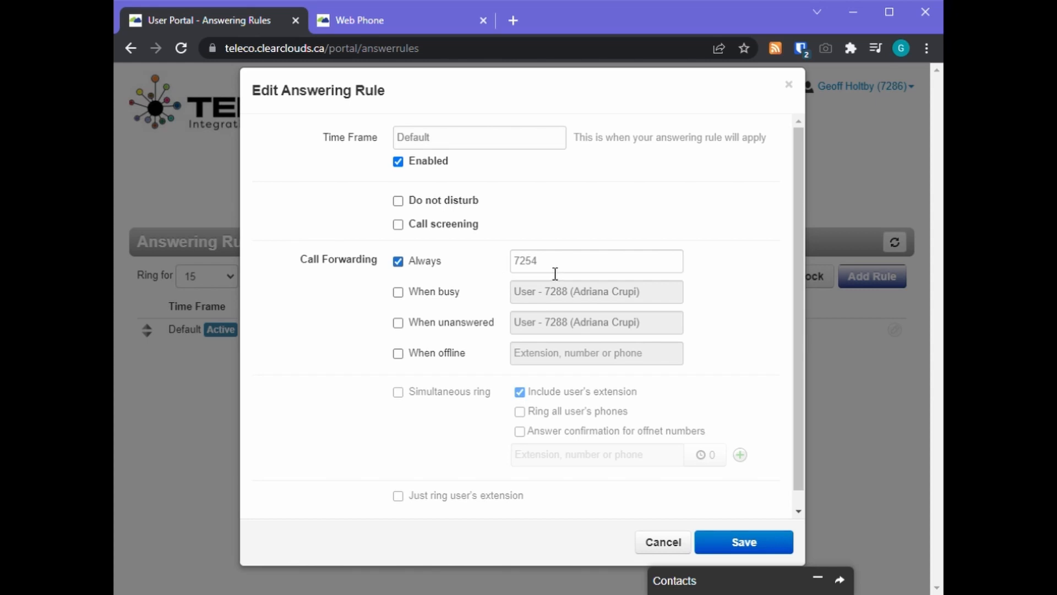
{"action": "left_click", "coordinate": [399, 292]}
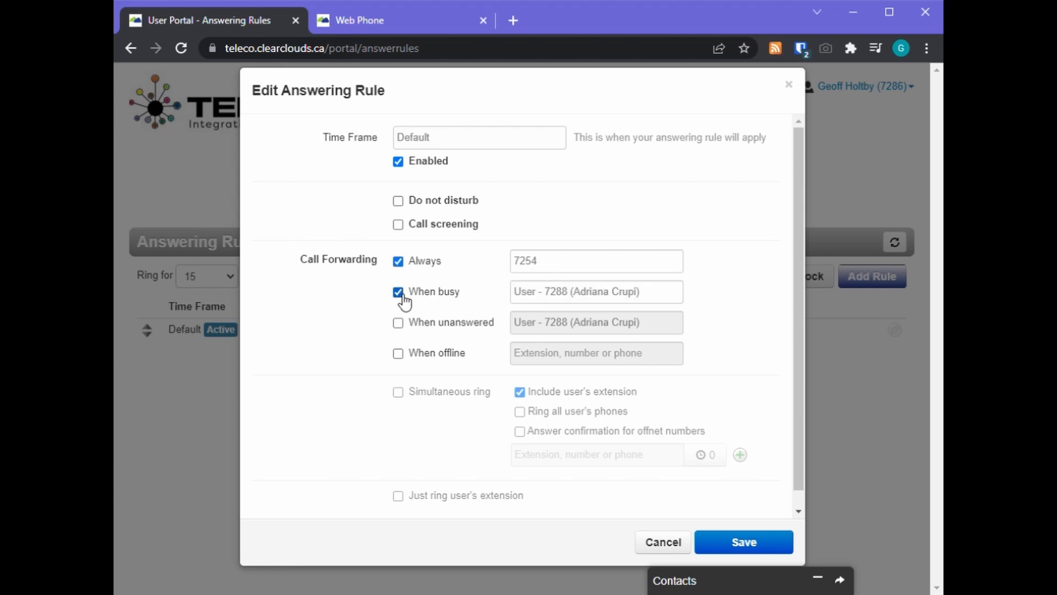
{"action": "left_click", "coordinate": [399, 324]}
{"action": "left_click", "coordinate": [399, 262]}
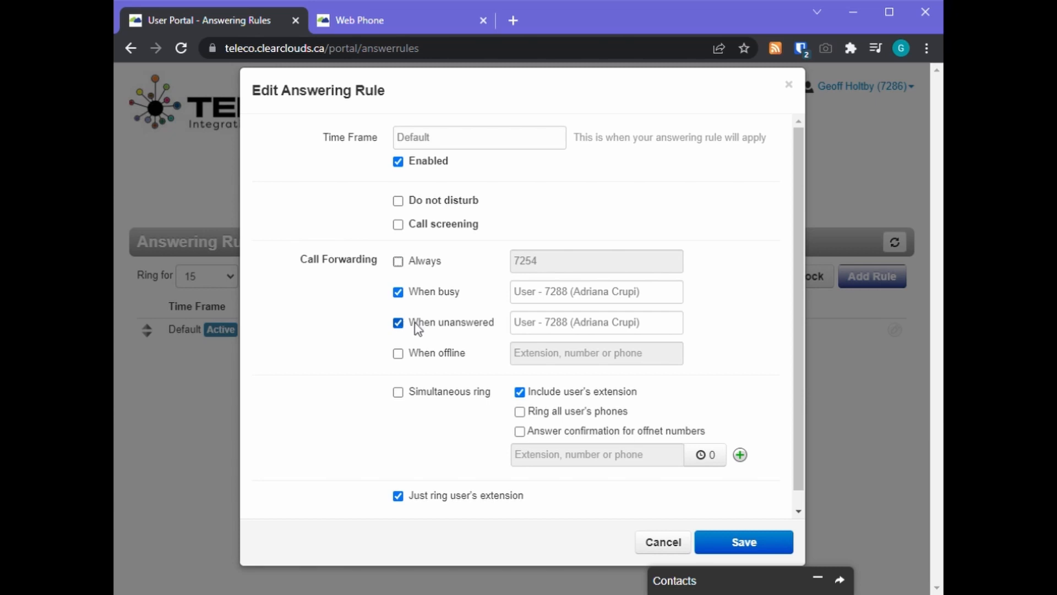
{"action": "left_click", "coordinate": [398, 323]}
{"action": "left_click", "coordinate": [399, 293]}
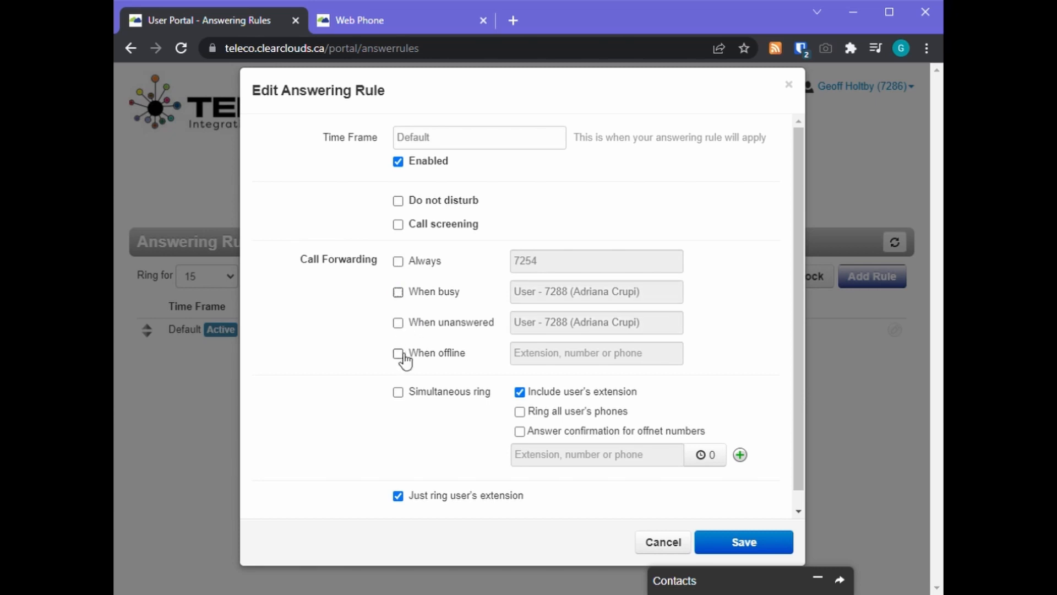
{"action": "left_click", "coordinate": [405, 361]}
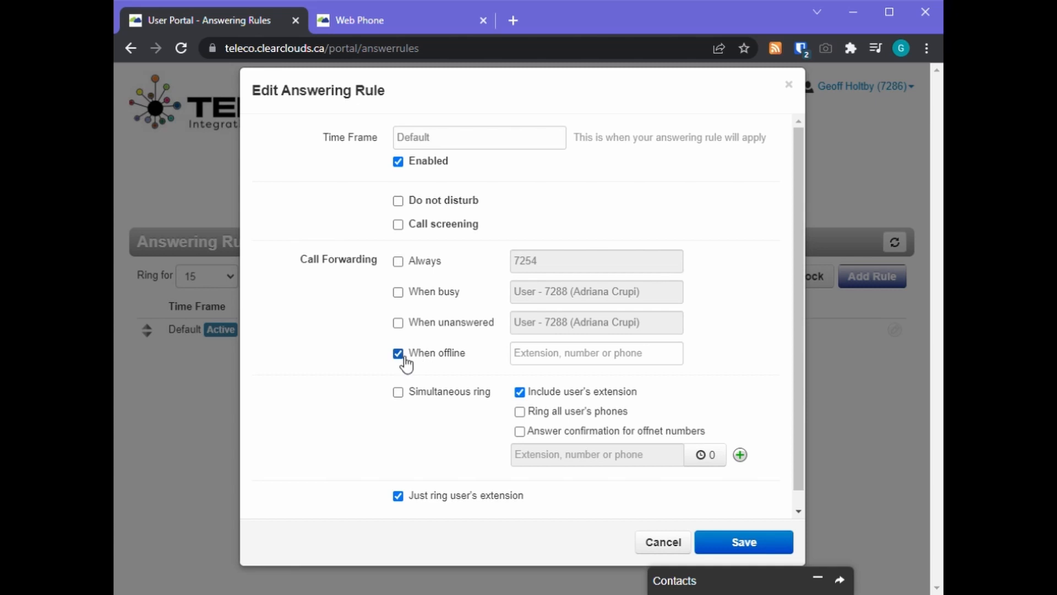
{"action": "left_click", "coordinate": [405, 363]}
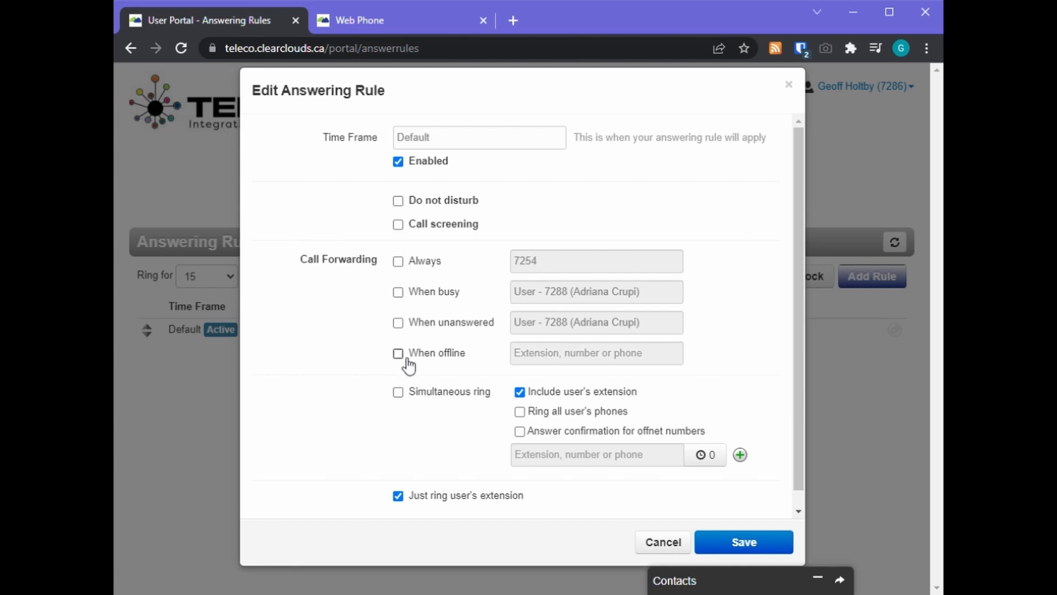
{"action": "left_click", "coordinate": [664, 542]}
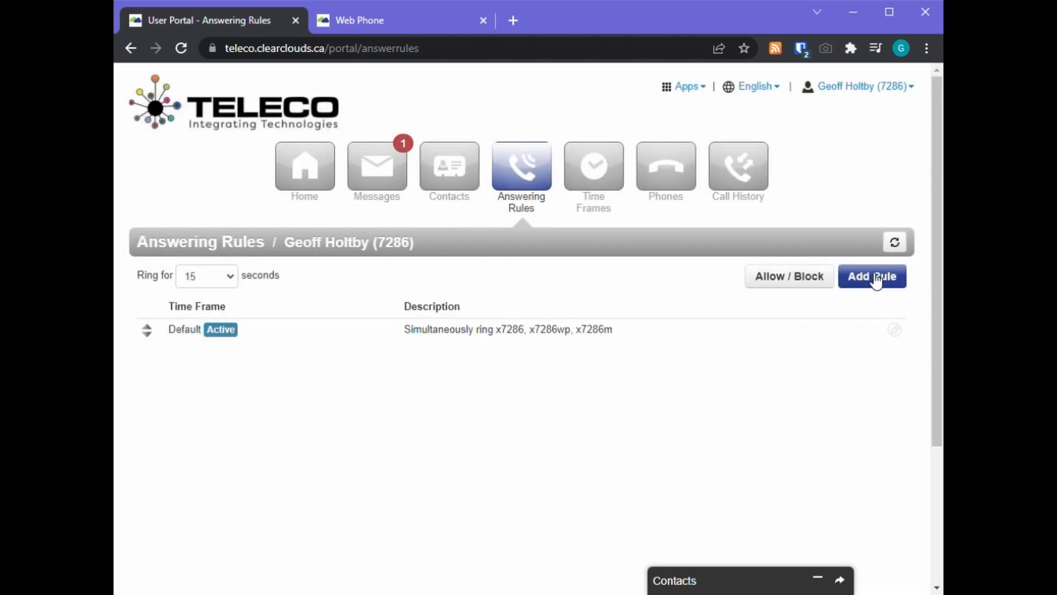
Start a new answering rule and try its call screening option
{"action": "left_click", "coordinate": [875, 279]}
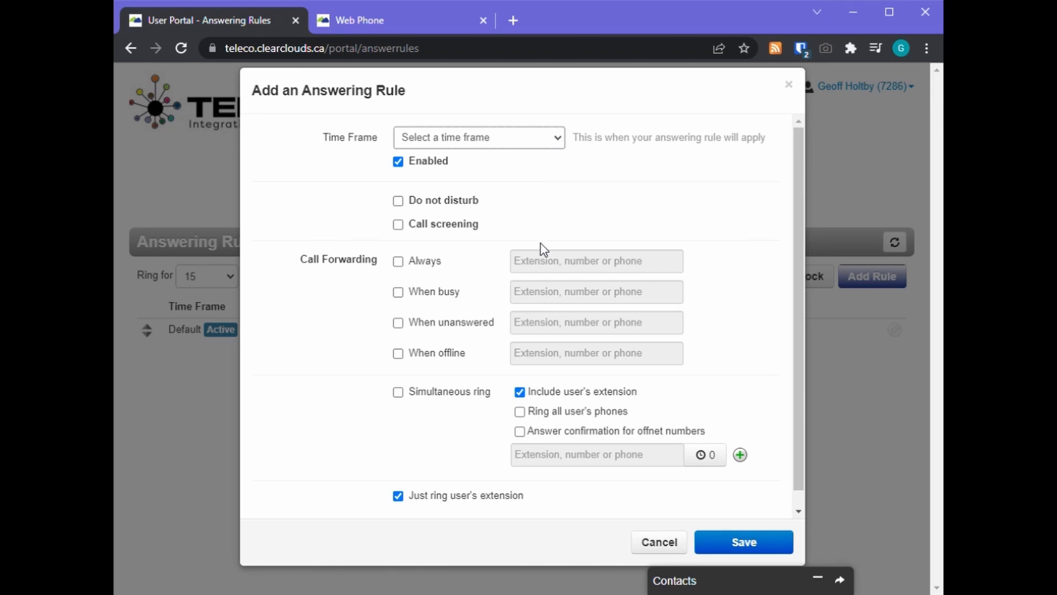
{"action": "left_click", "coordinate": [397, 224]}
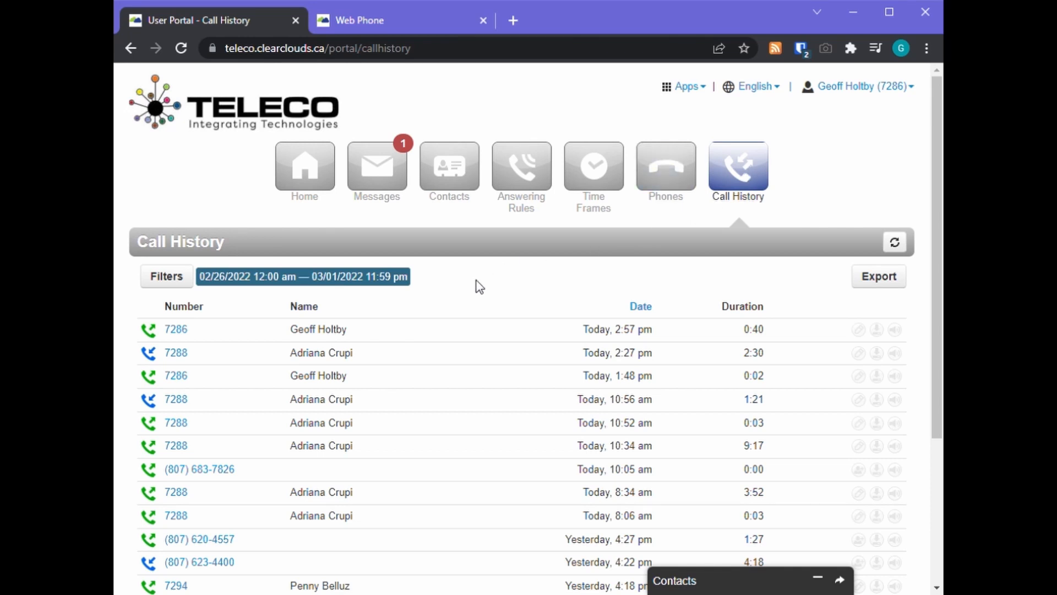
Examine the call history filters for date range, caller number, dialed number and call type, and close them without filtering
{"action": "left_click", "coordinate": [166, 278]}
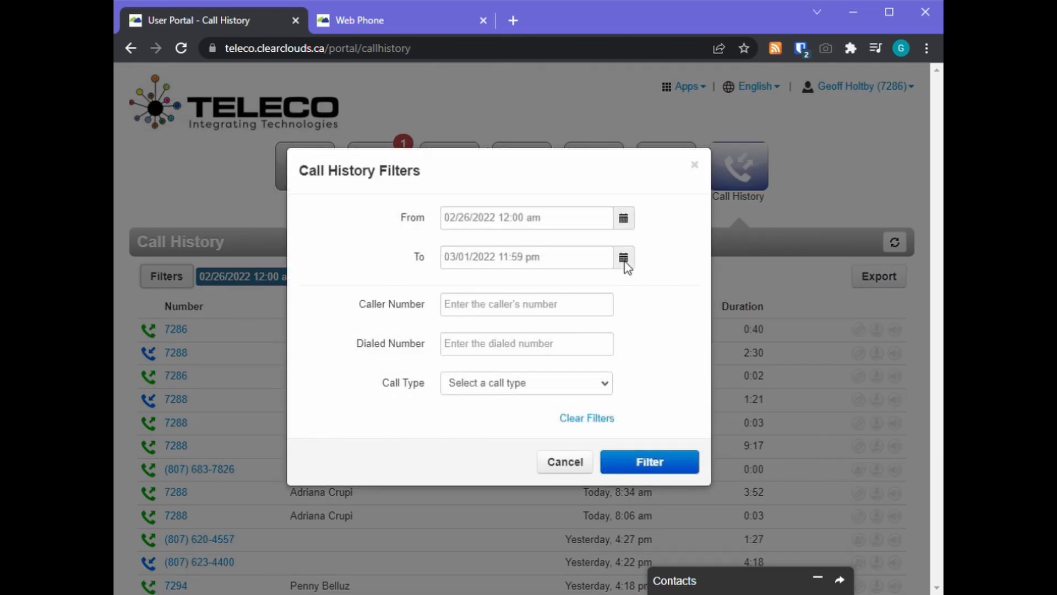
{"action": "left_click", "coordinate": [580, 312]}
{"action": "left_click", "coordinate": [597, 344]}
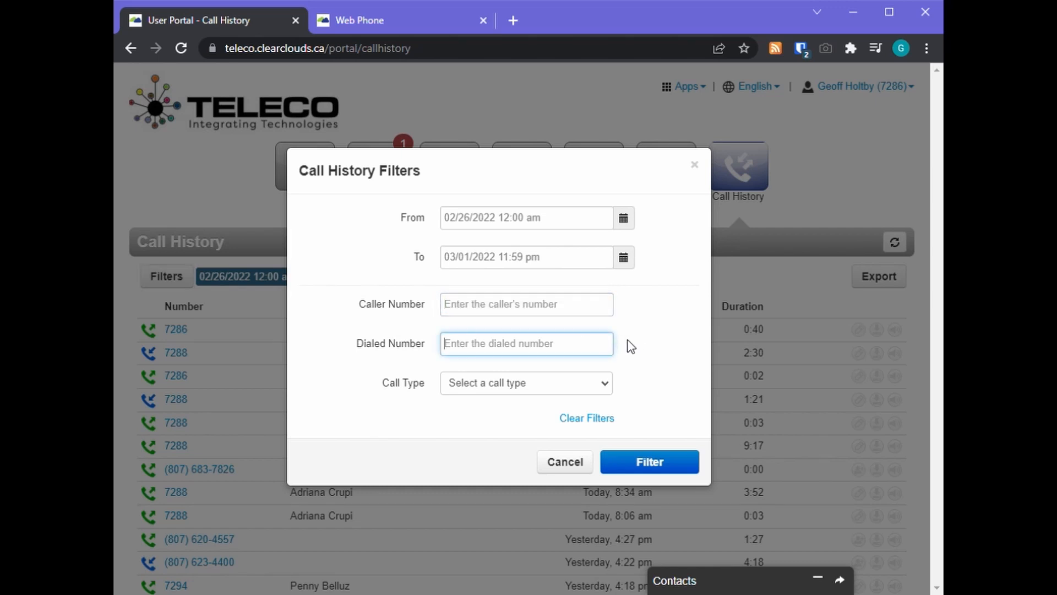
{"action": "left_click", "coordinate": [630, 341]}
{"action": "left_click", "coordinate": [607, 386]}
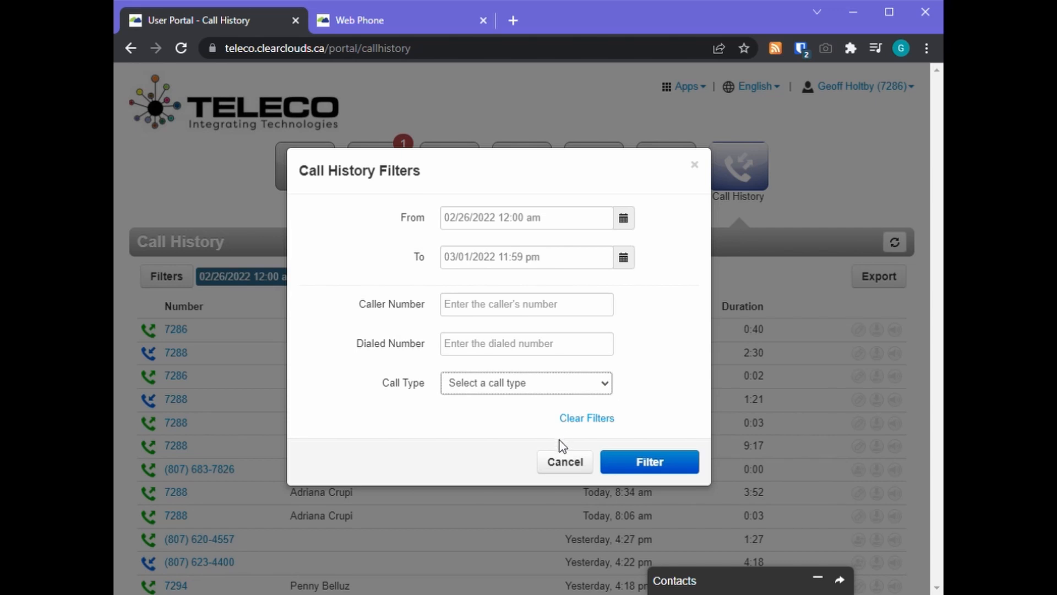
{"action": "left_click", "coordinate": [650, 406]}
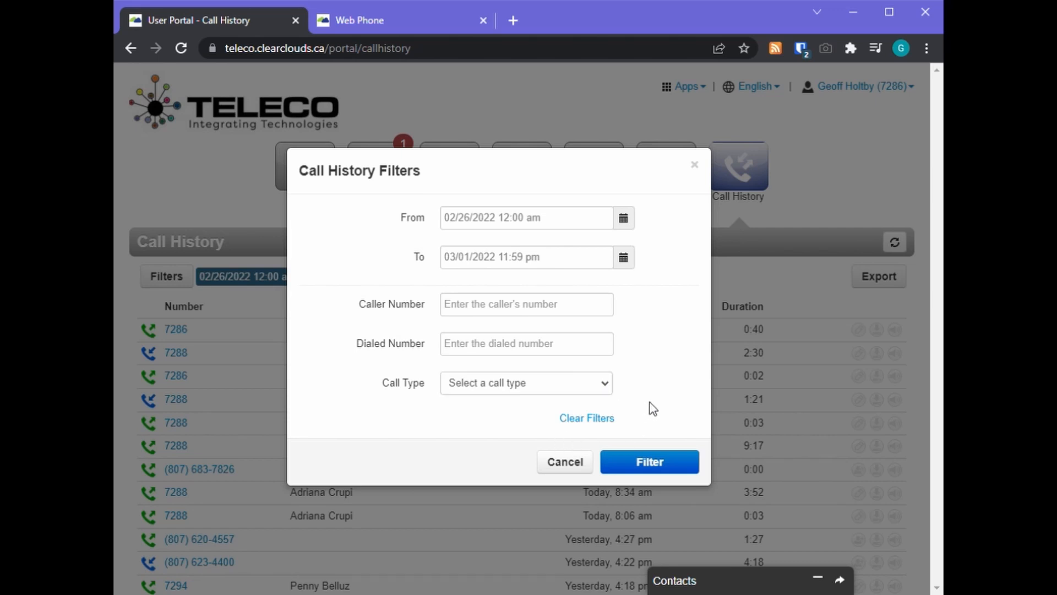
{"action": "left_click", "coordinate": [603, 424]}
{"action": "left_click", "coordinate": [585, 471]}
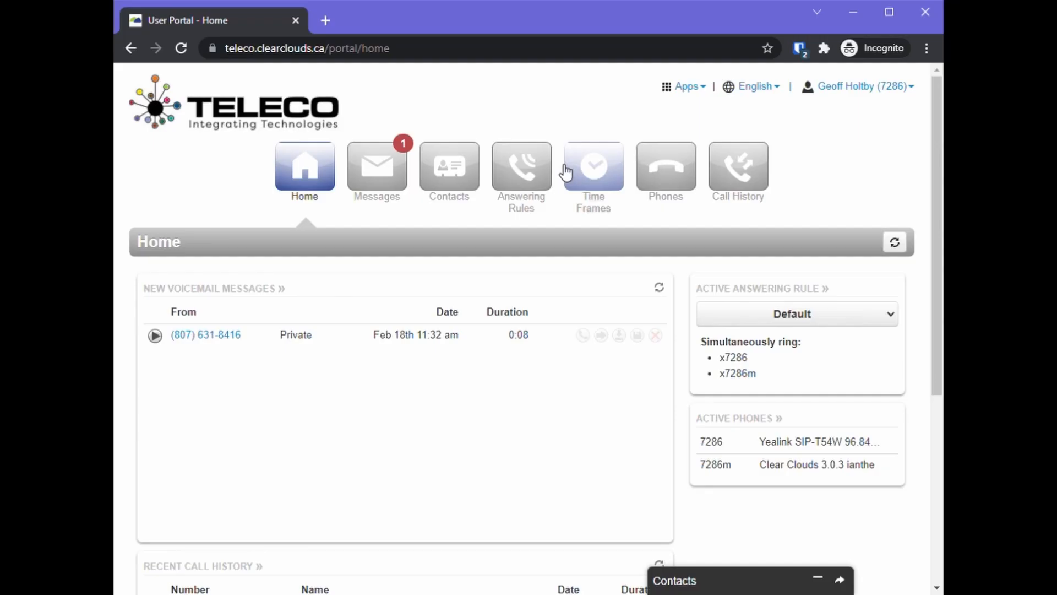
Launch the Web Phone from the user portal and open its dial pad
{"action": "left_click", "coordinate": [705, 88]}
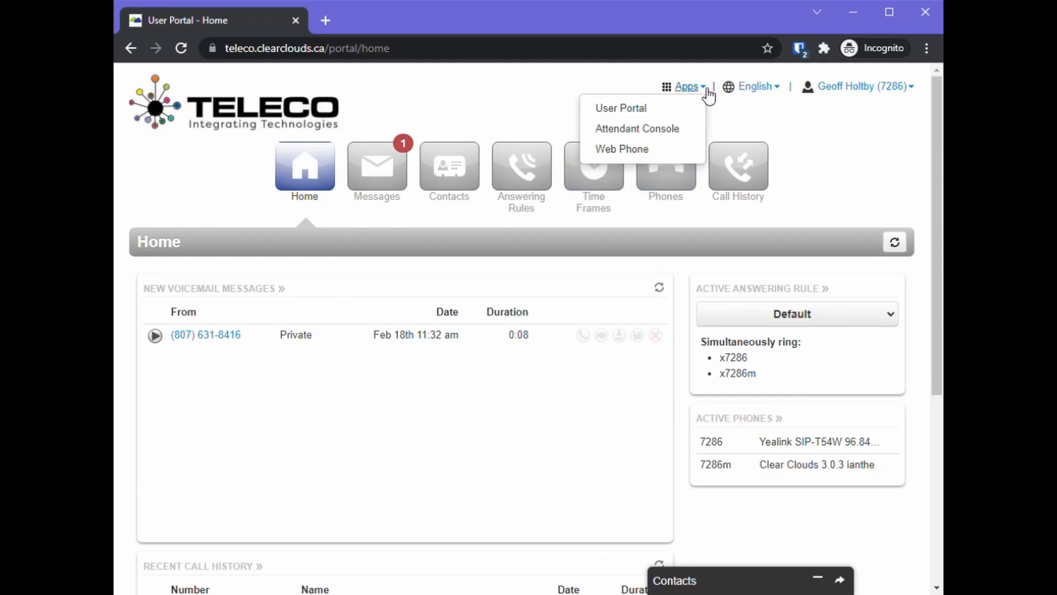
{"action": "left_click", "coordinate": [657, 150]}
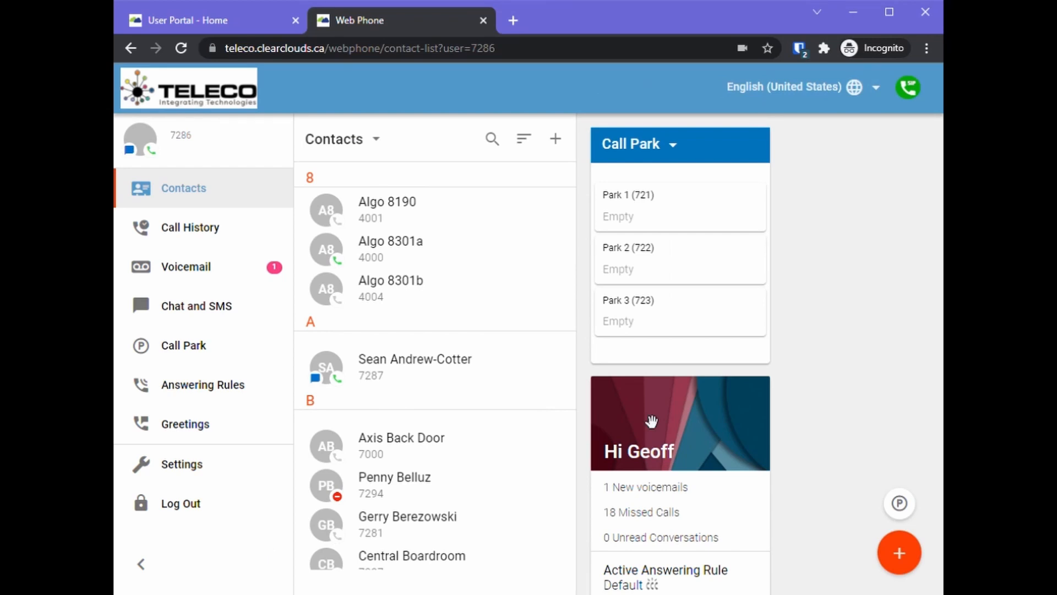
{"action": "left_click", "coordinate": [907, 538]}
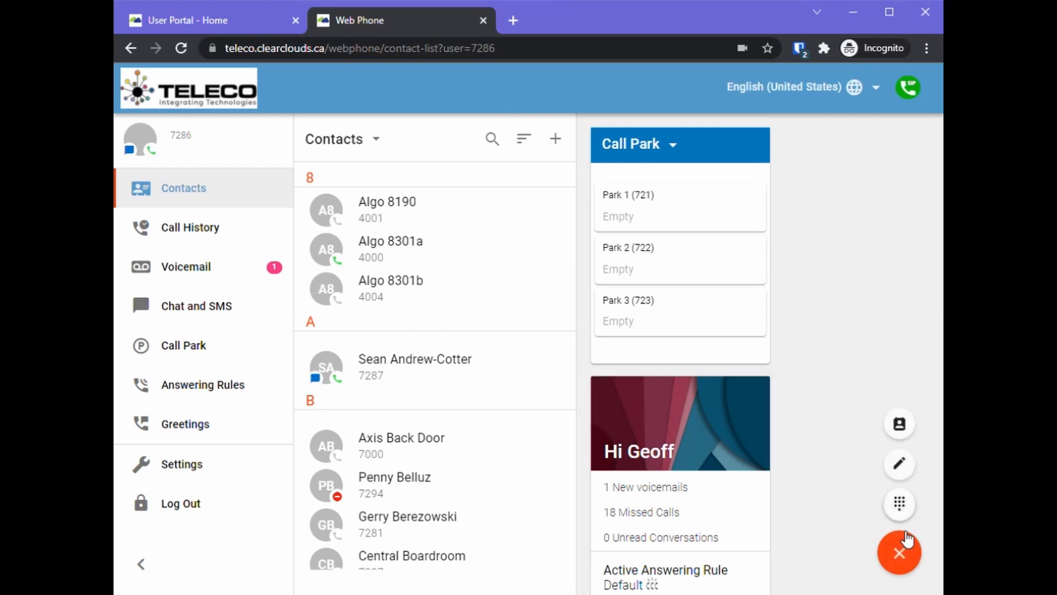
{"action": "left_click", "coordinate": [901, 504]}
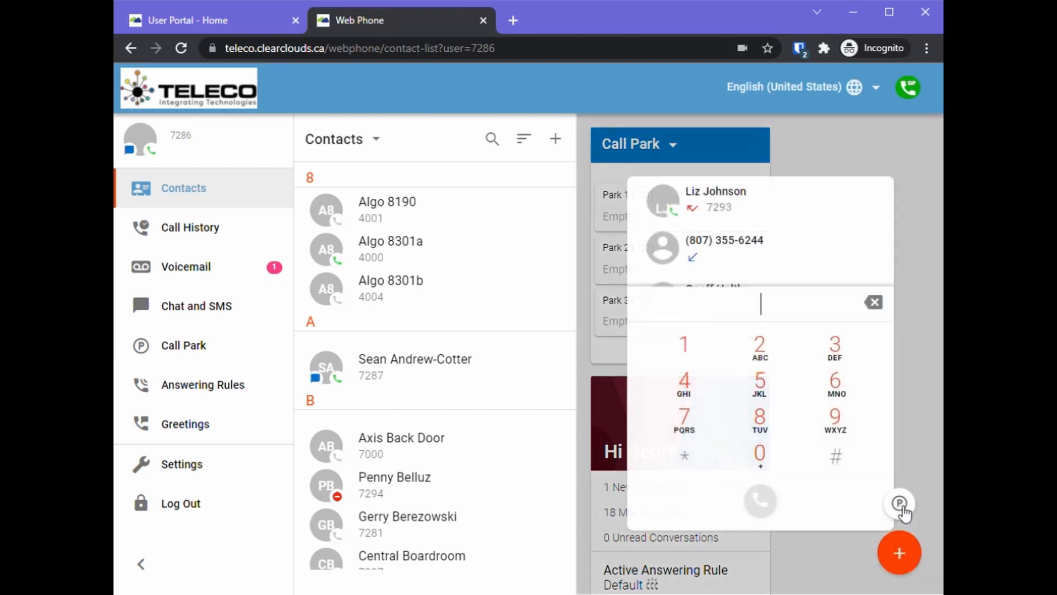
Enter a phone number on the Web Phone dial pad and place the call
{"action": "left_click", "coordinate": [685, 422]}
{"action": "left_click", "coordinate": [774, 356]}
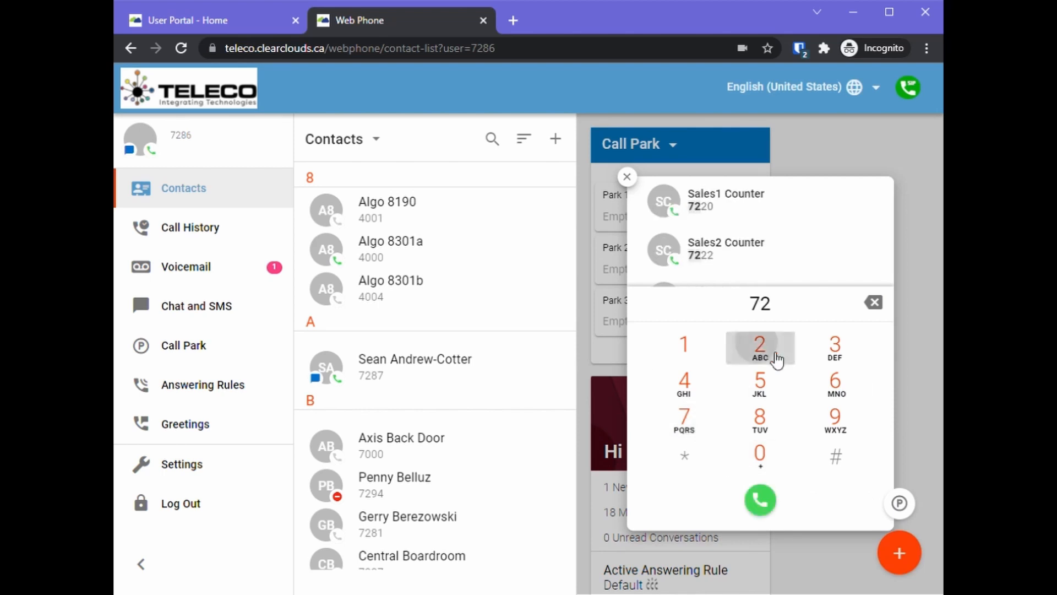
{"action": "left_click", "coordinate": [837, 422]}
{"action": "left_click", "coordinate": [839, 354]}
{"action": "left_click", "coordinate": [684, 386]}
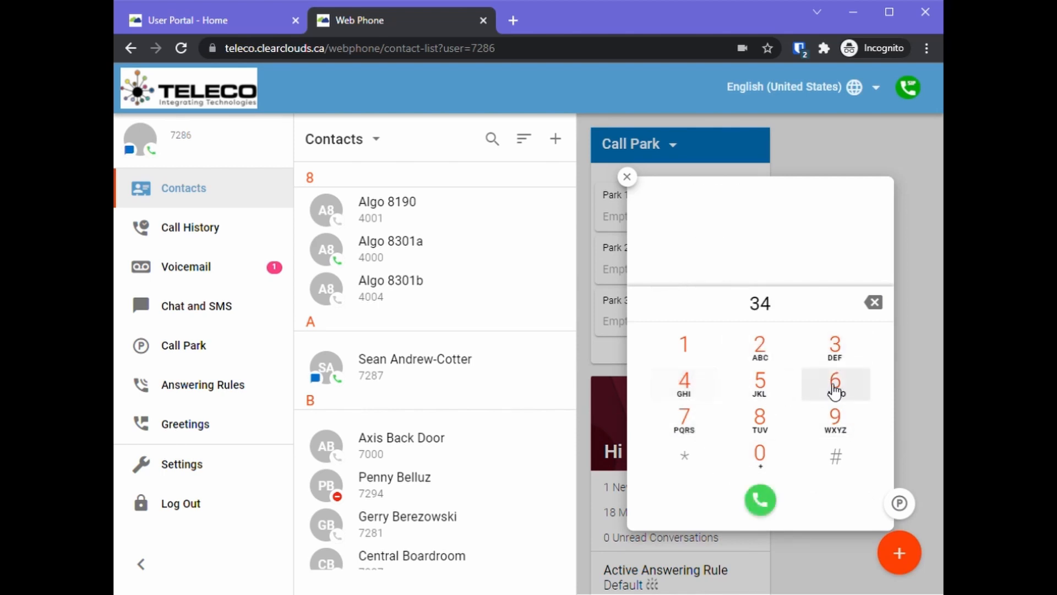
{"action": "left_click", "coordinate": [833, 385]}
{"action": "left_click", "coordinate": [699, 421]}
{"action": "left_click", "coordinate": [760, 348]}
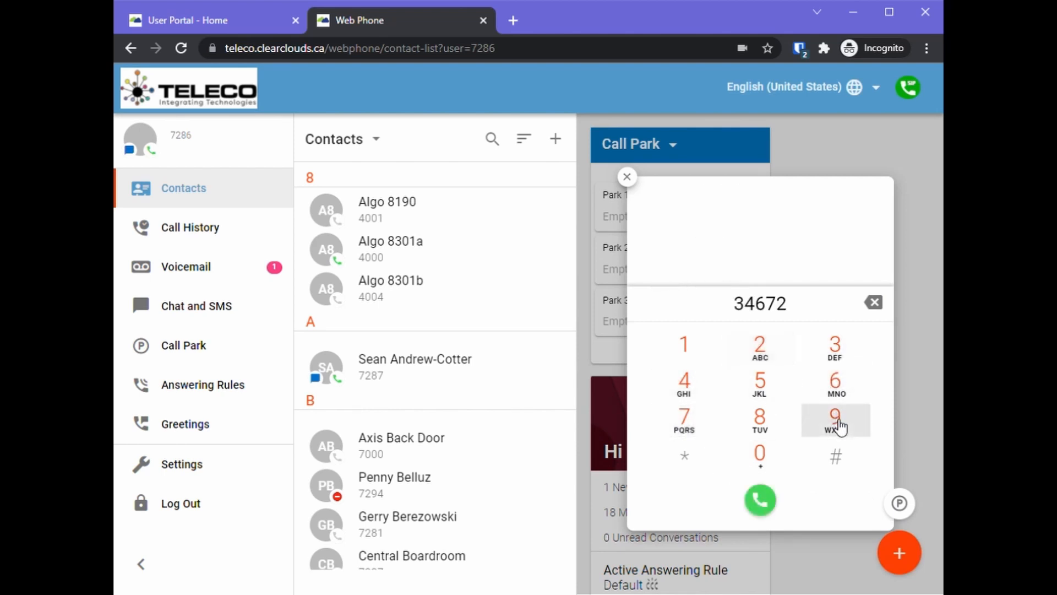
{"action": "left_click", "coordinate": [837, 418]}
{"action": "left_click", "coordinate": [760, 348]}
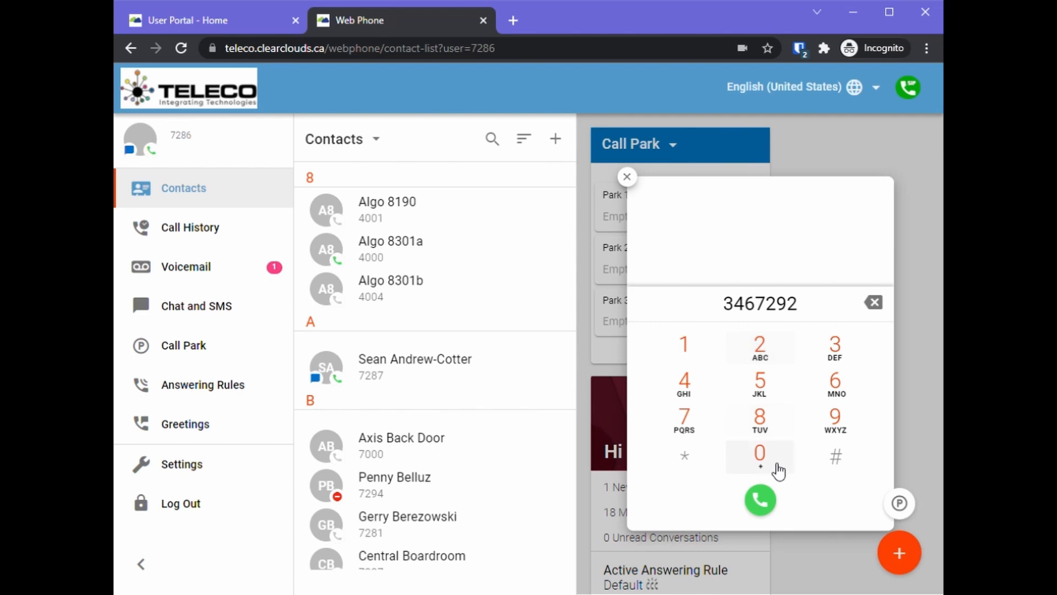
{"action": "left_click", "coordinate": [760, 500]}
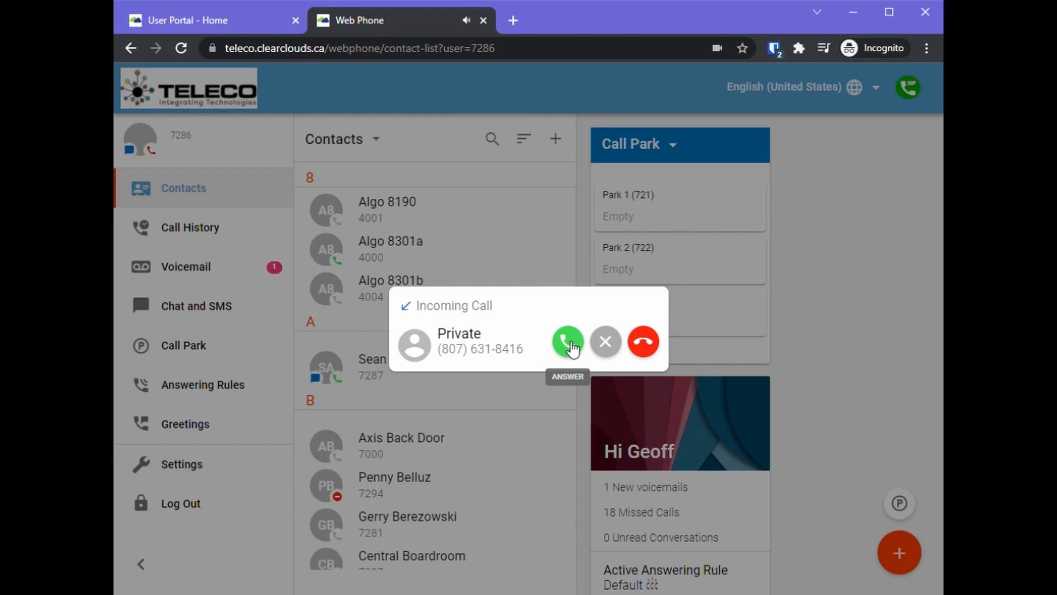
Answer the incoming call and try the hold and mute controls
{"action": "left_click", "coordinate": [568, 341]}
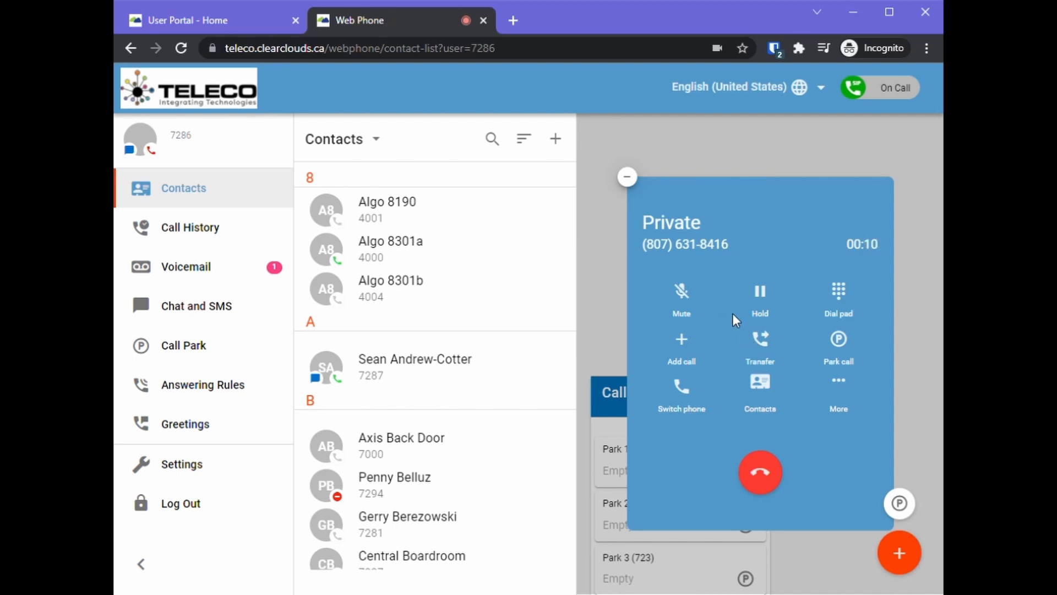
{"action": "left_click", "coordinate": [766, 303]}
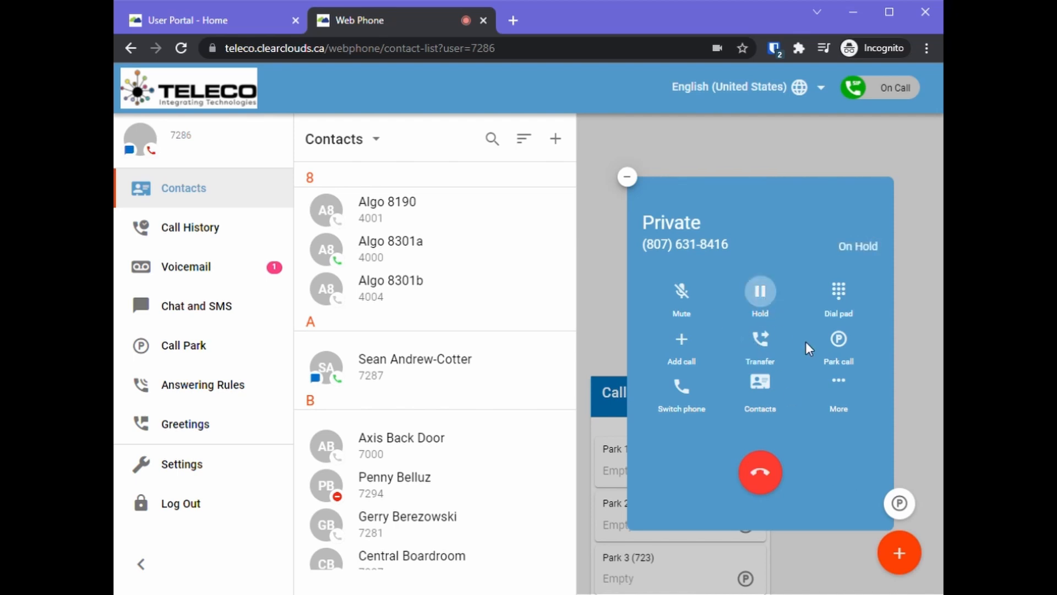
{"action": "left_click", "coordinate": [689, 296]}
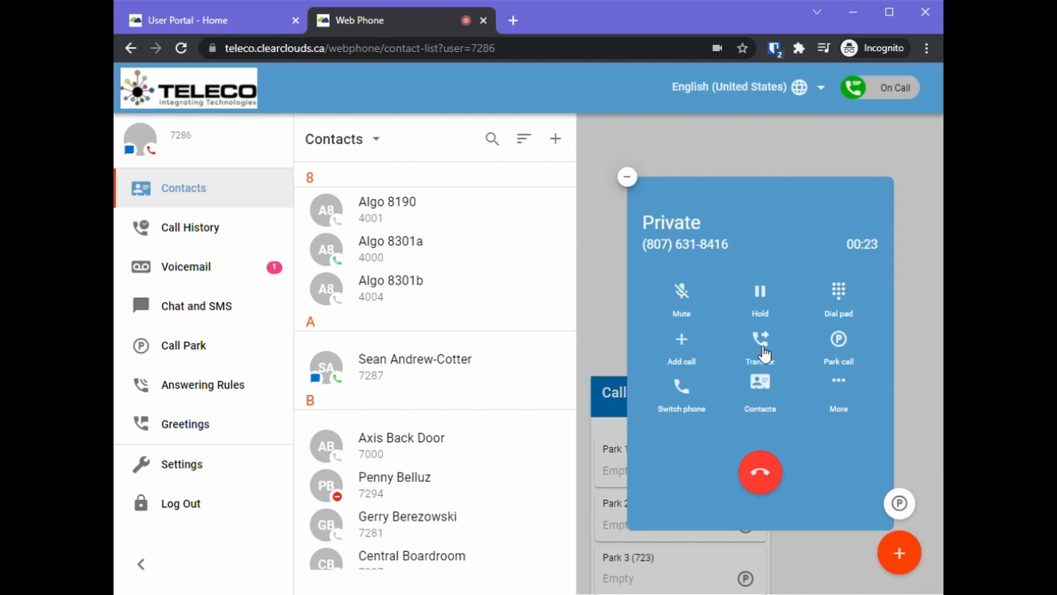
Switch the active call to the Yealink SIP-T54W phone
{"action": "left_click", "coordinate": [684, 395]}
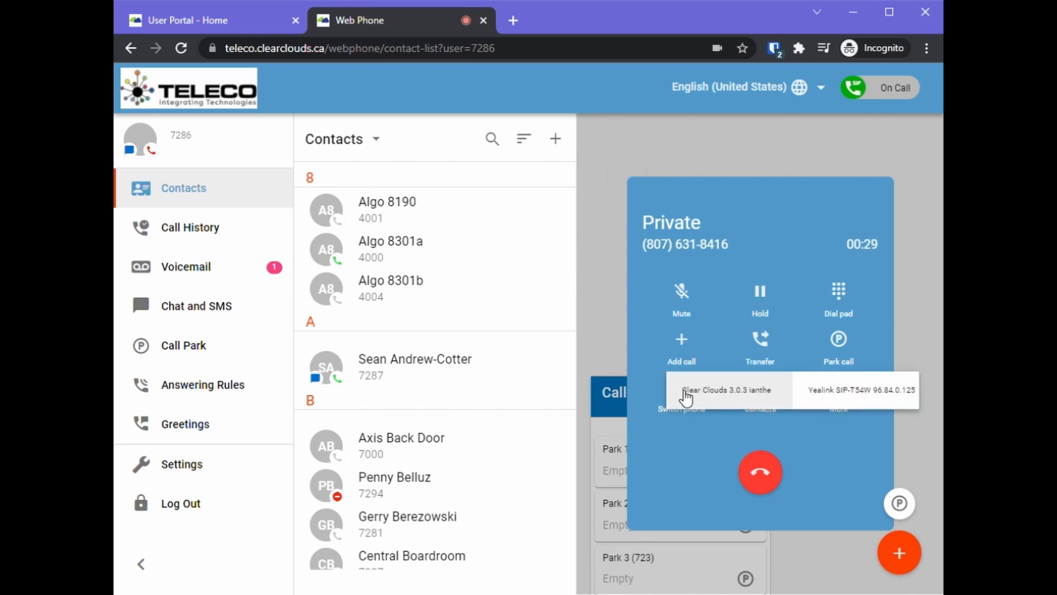
{"action": "left_click", "coordinate": [859, 395]}
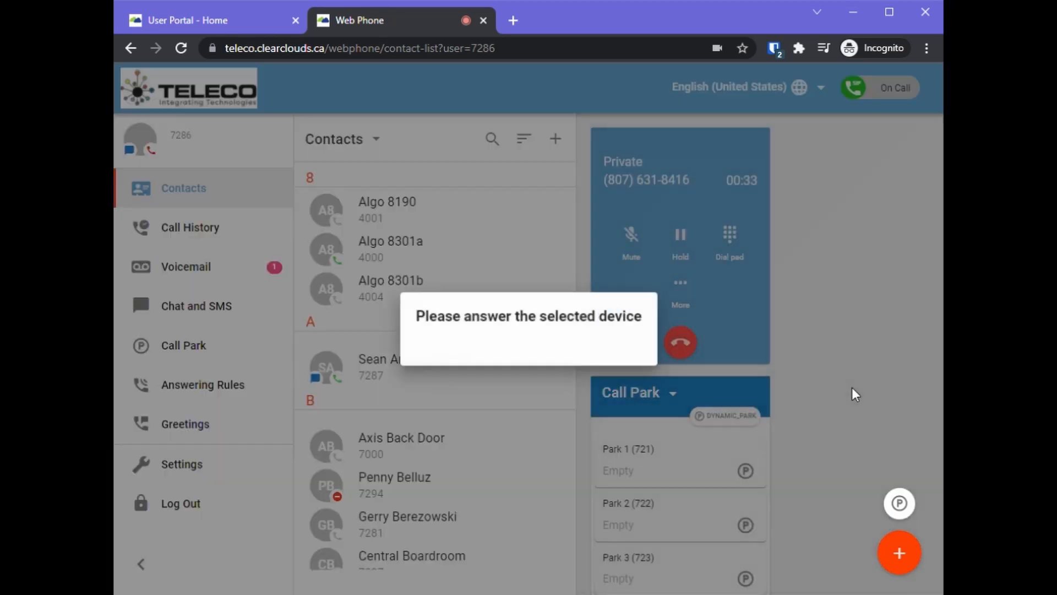